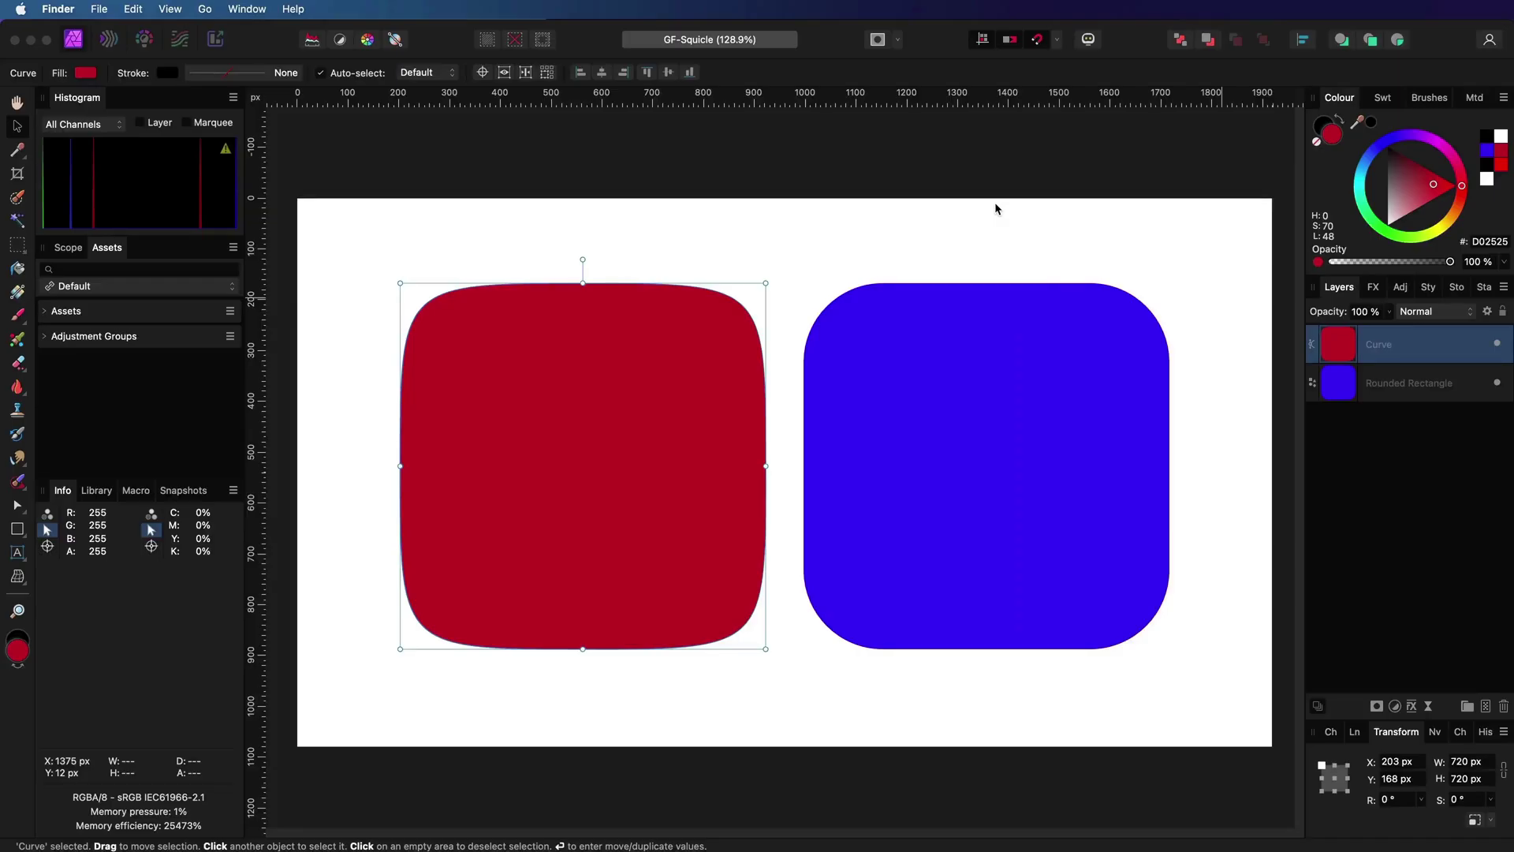
Lay the red curve over the blue rounded rectangle to compare them, then move it back beside it
click(758, 276)
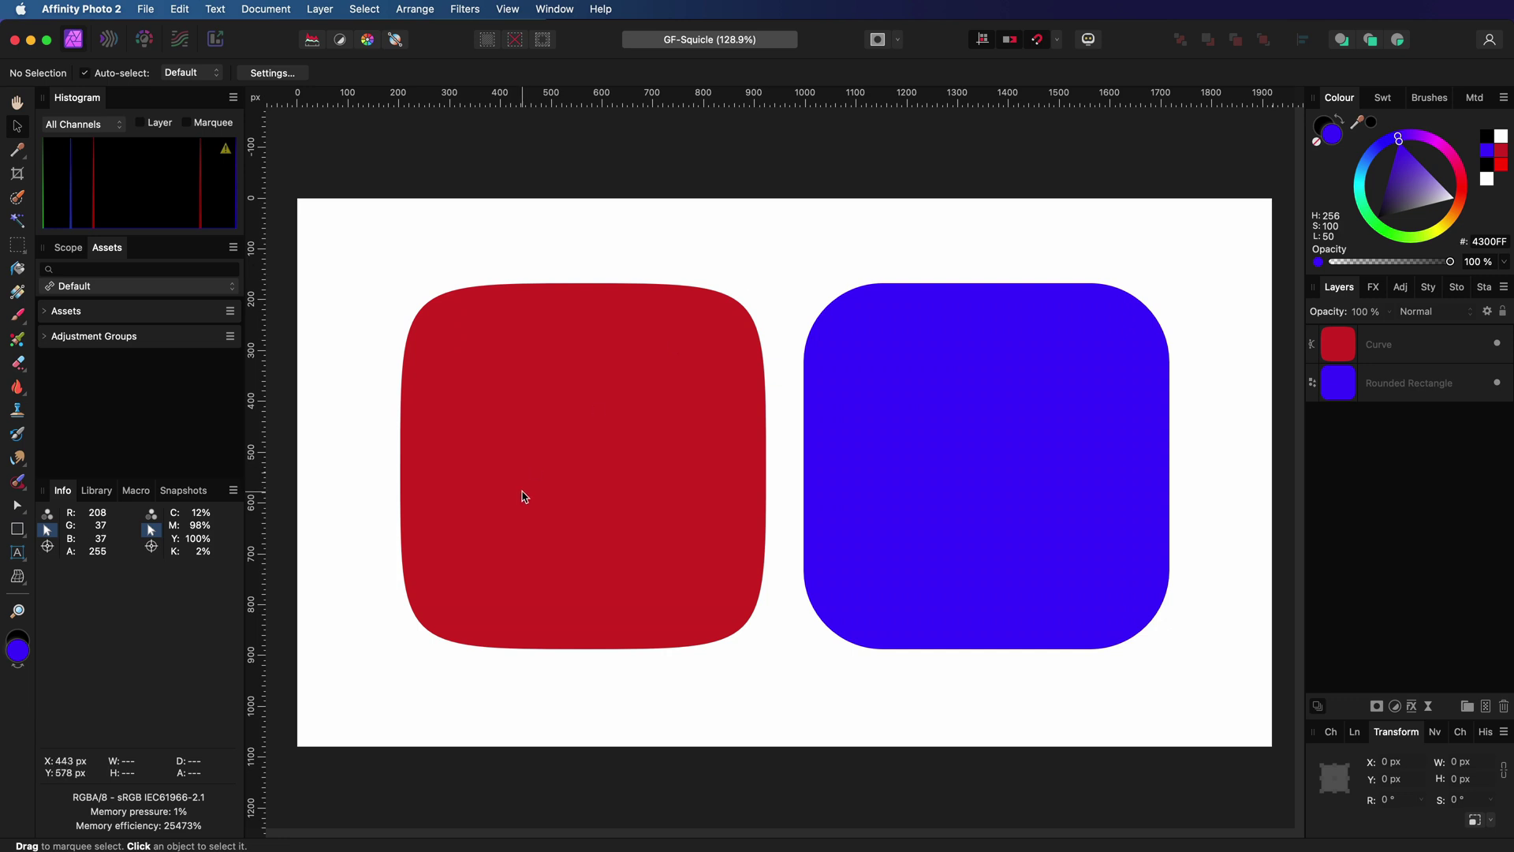
drag(536, 459, 937, 454)
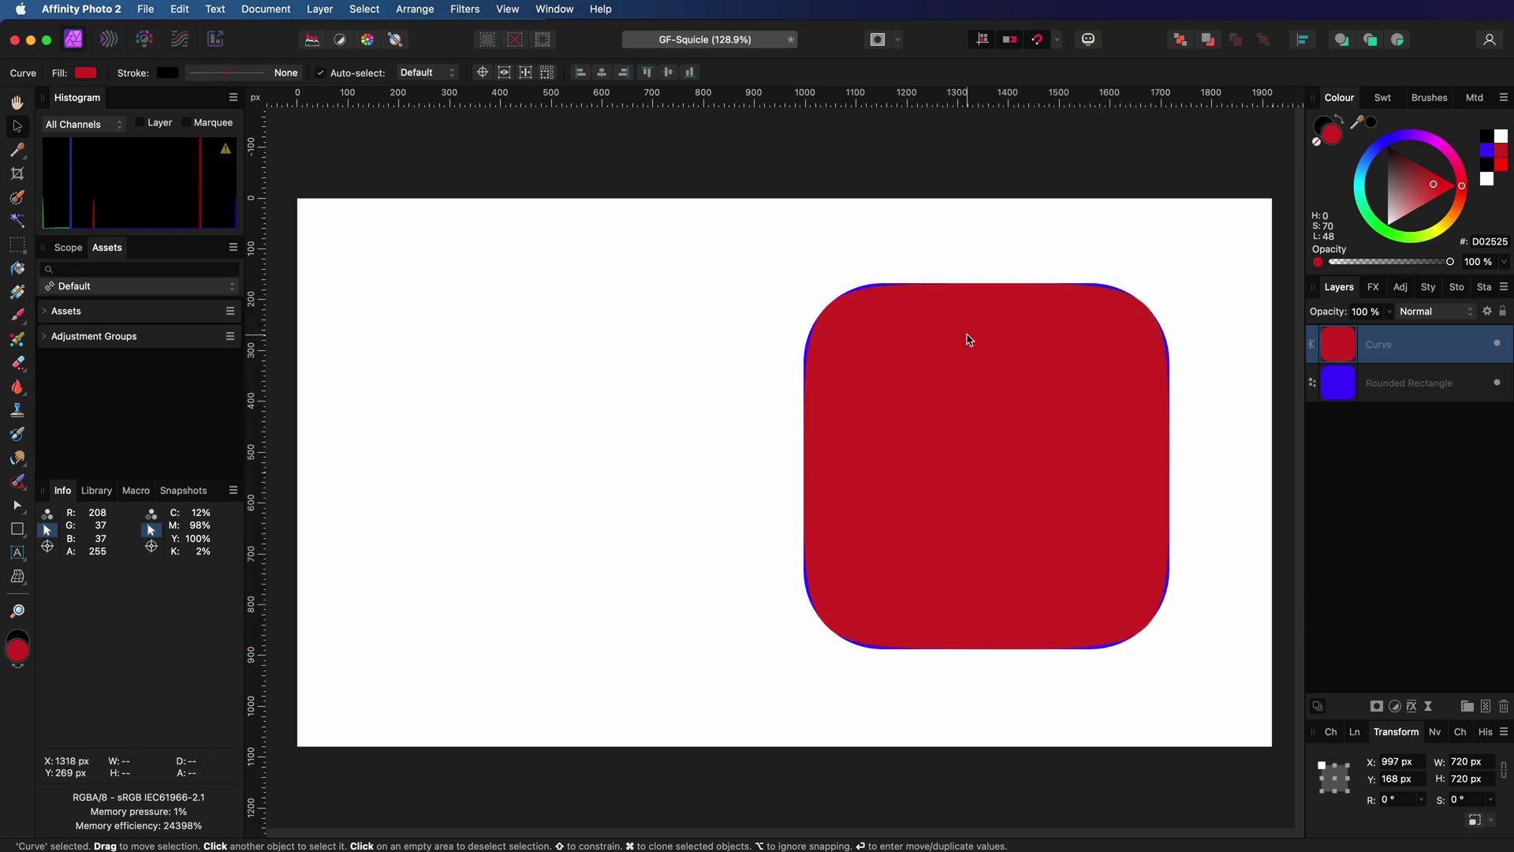
scroll(967, 339, up, 5)
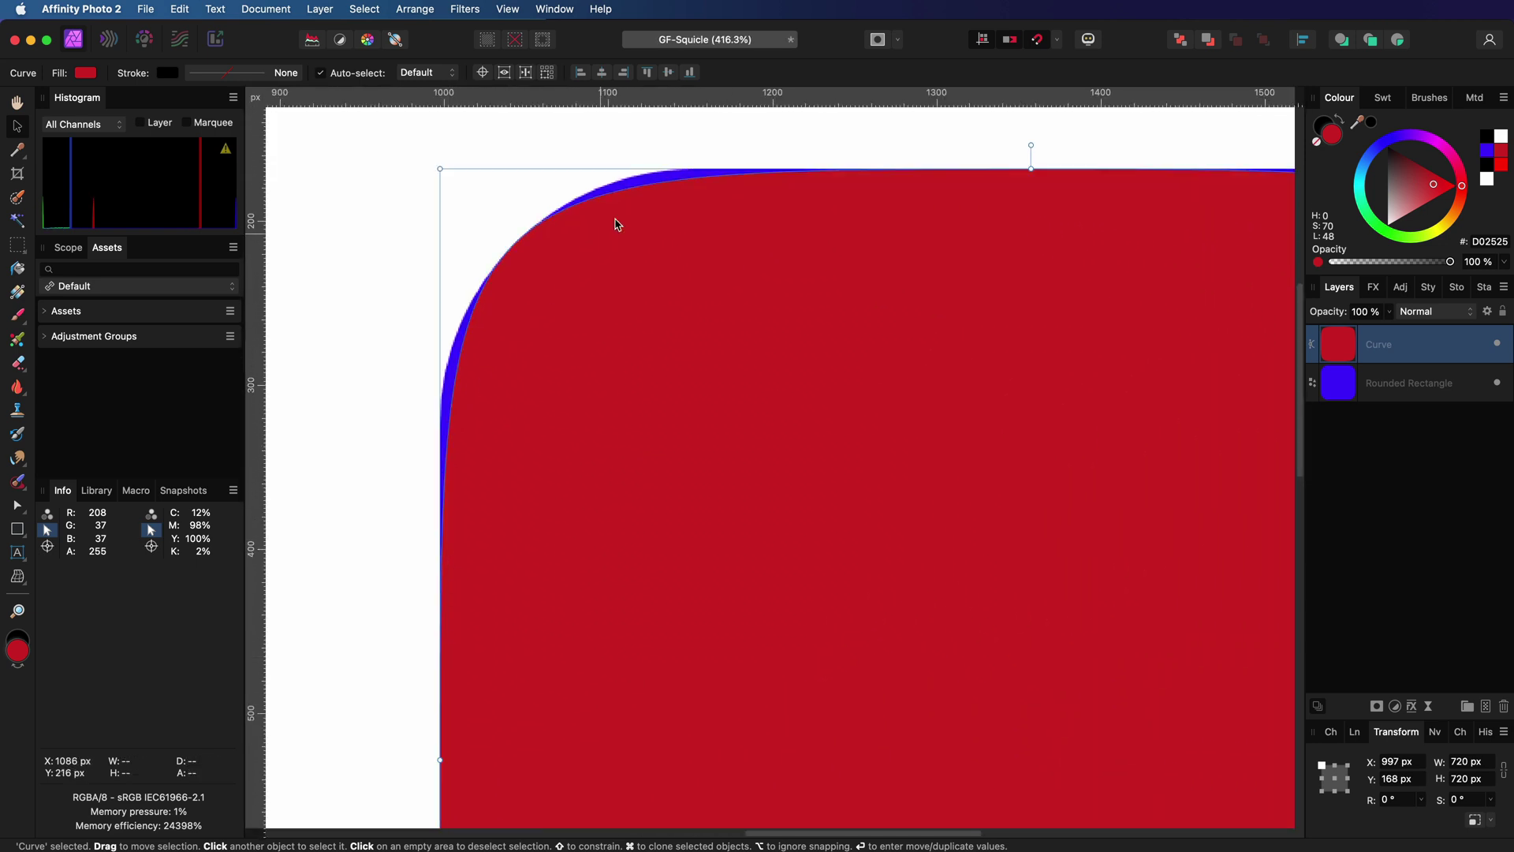
scroll(1143, 379, right, 10)
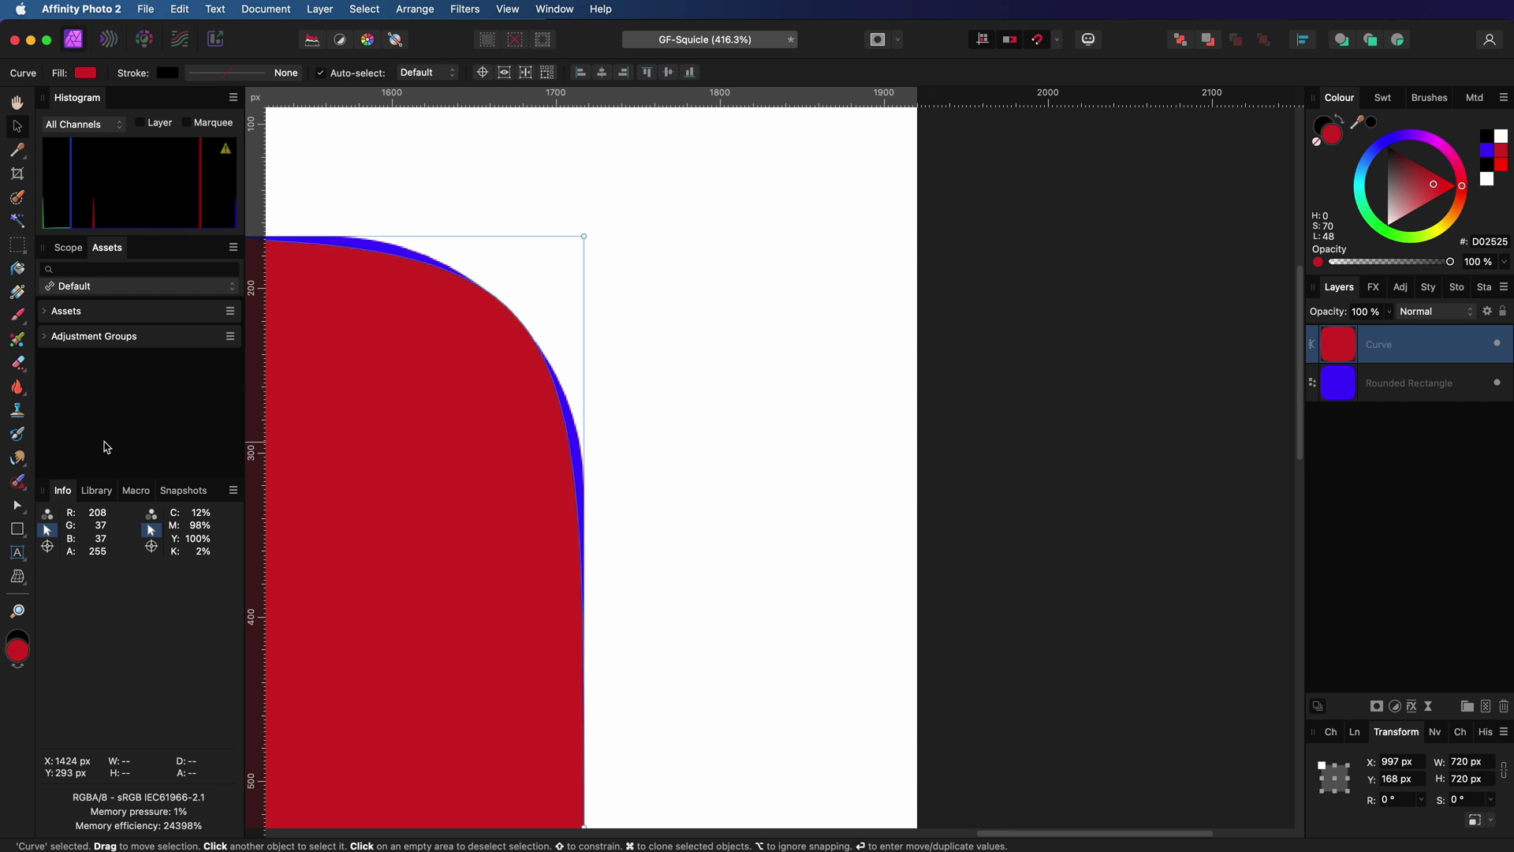
scroll(680, 578, down, 10)
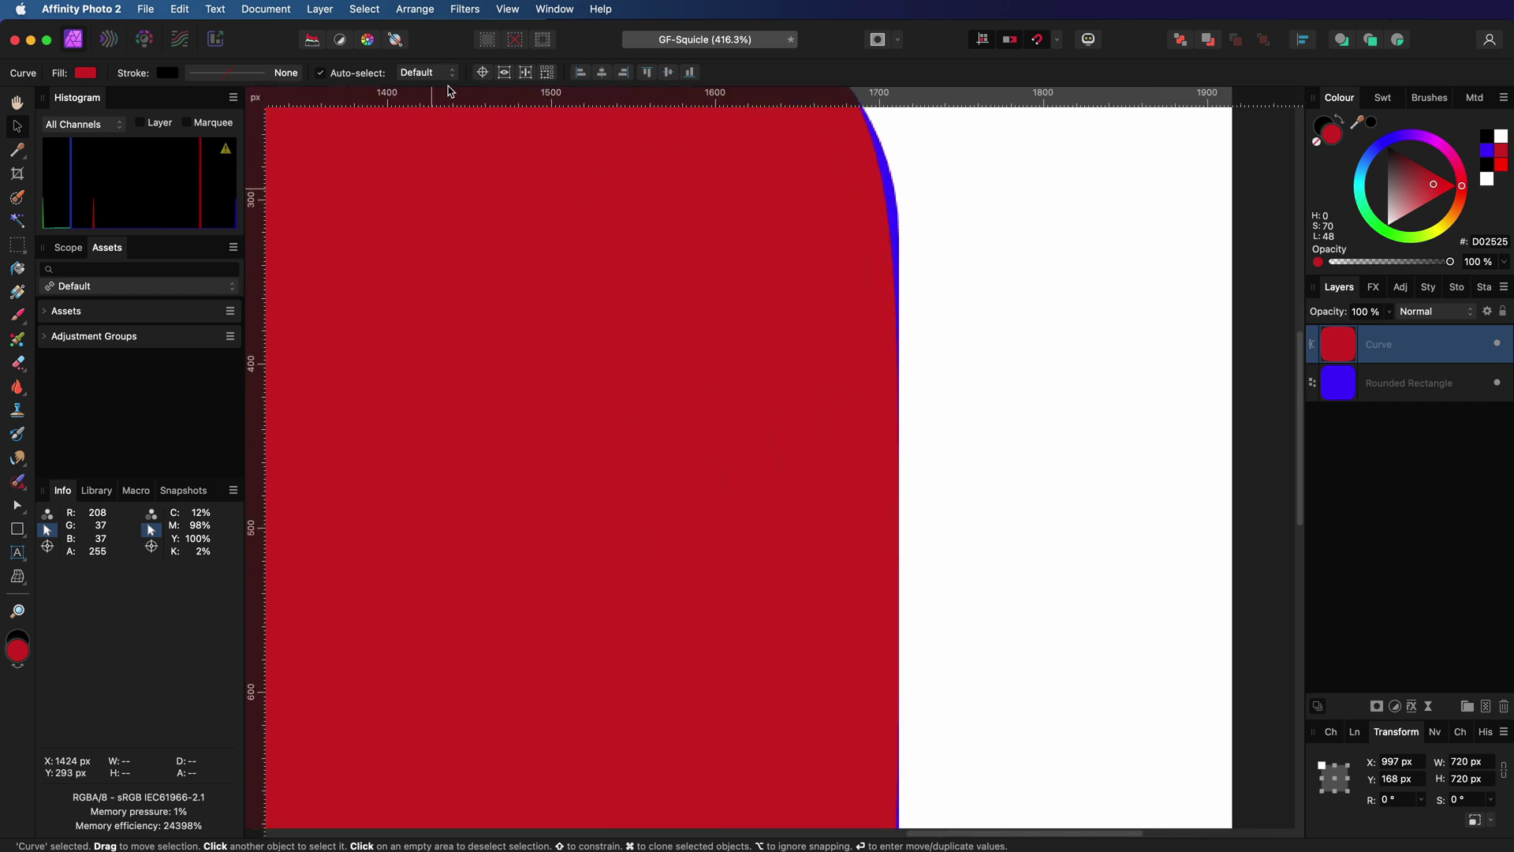
scroll(954, 491, left, 10)
scroll(954, 491, up, 3)
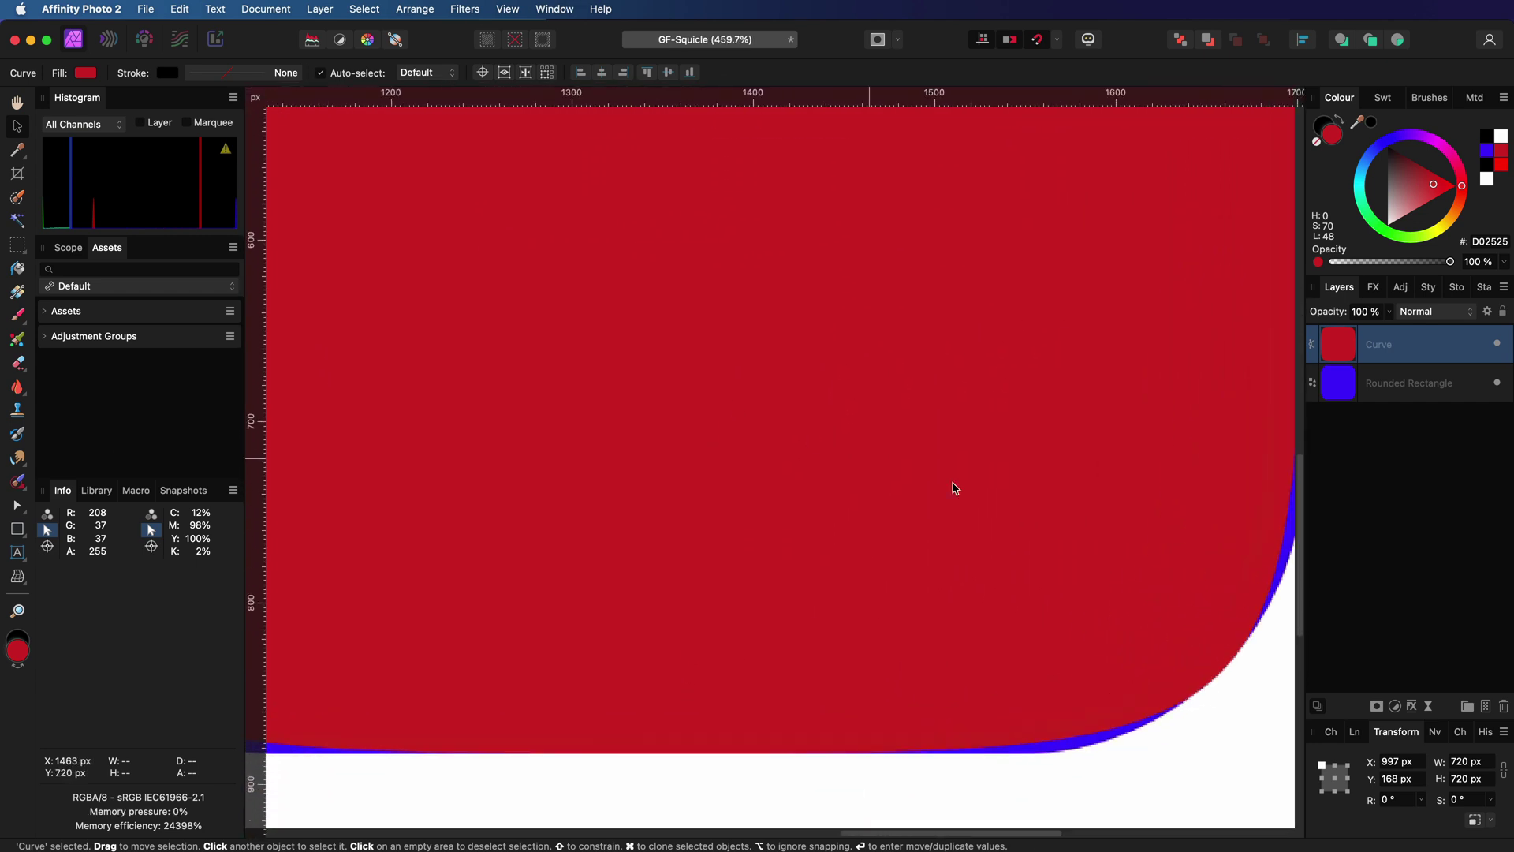
key(super+0)
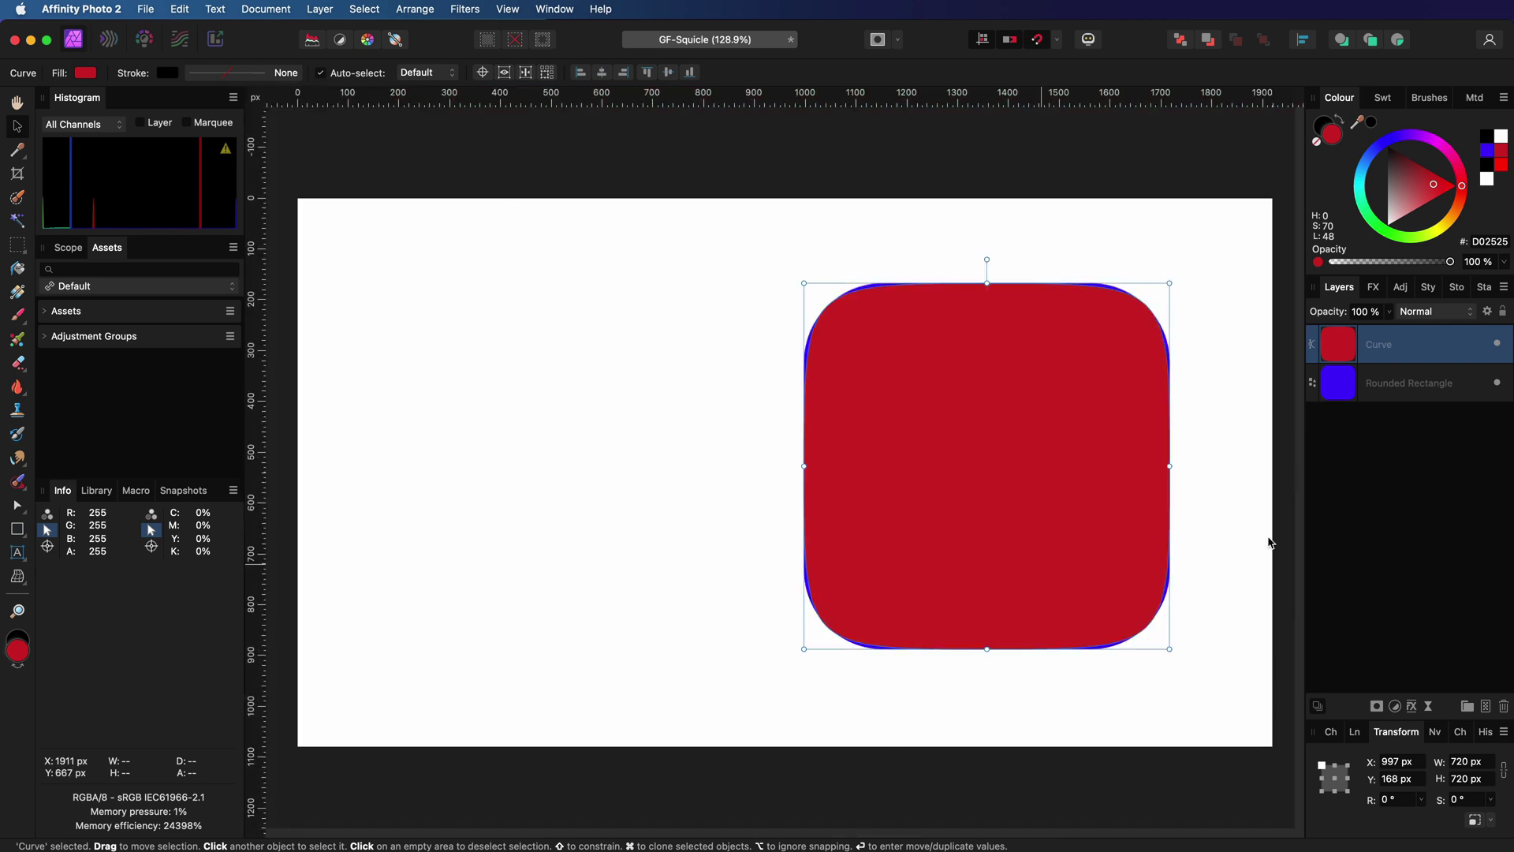
drag(1015, 529, 595, 537)
click(903, 690)
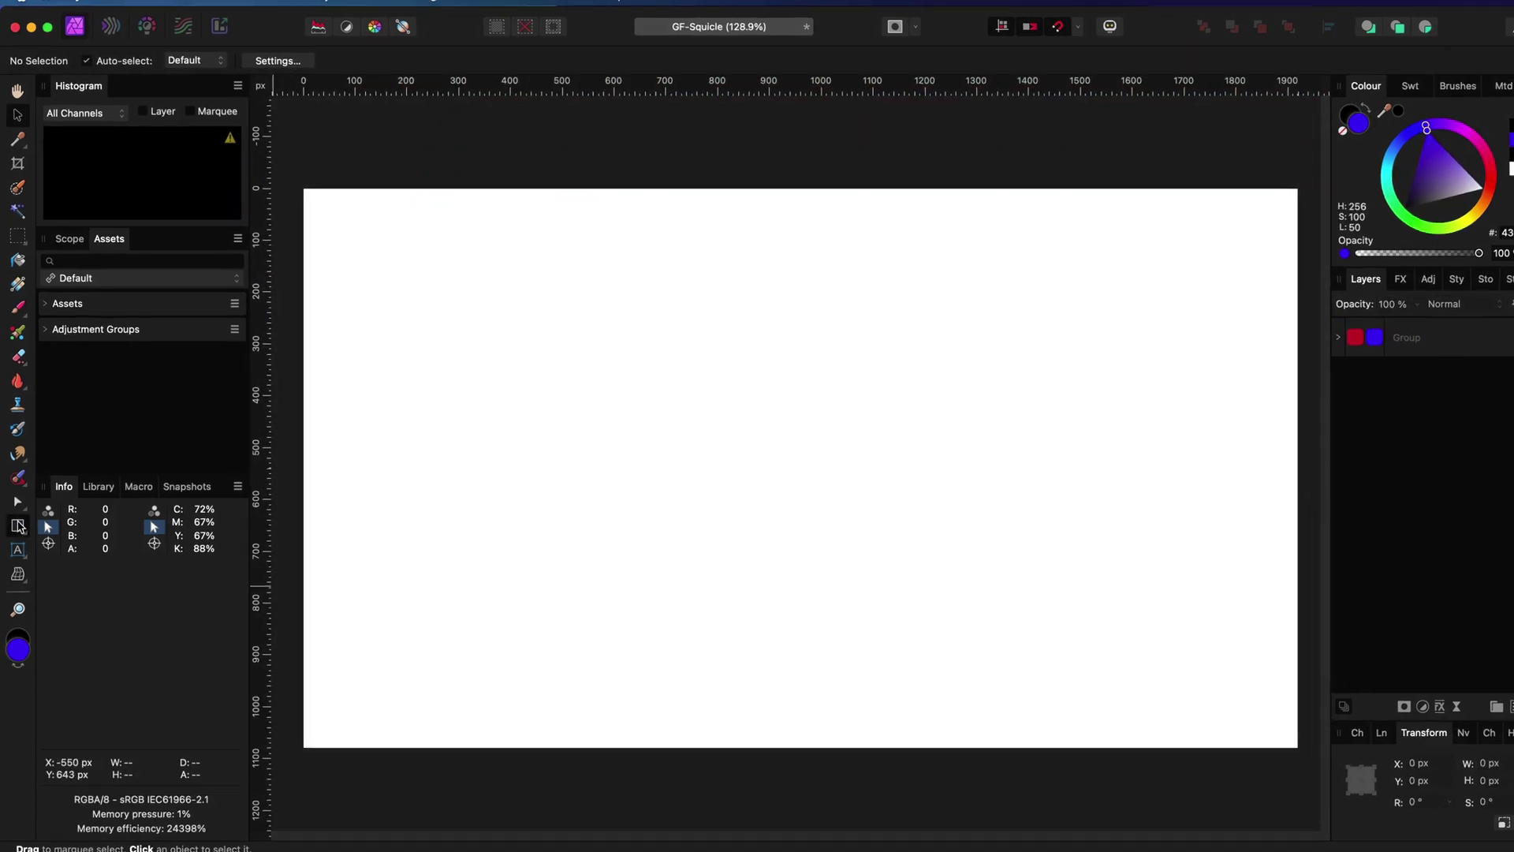
Pick a new shape and pull its top nodes' handles out to the top-left and top-right corners
click(17, 528)
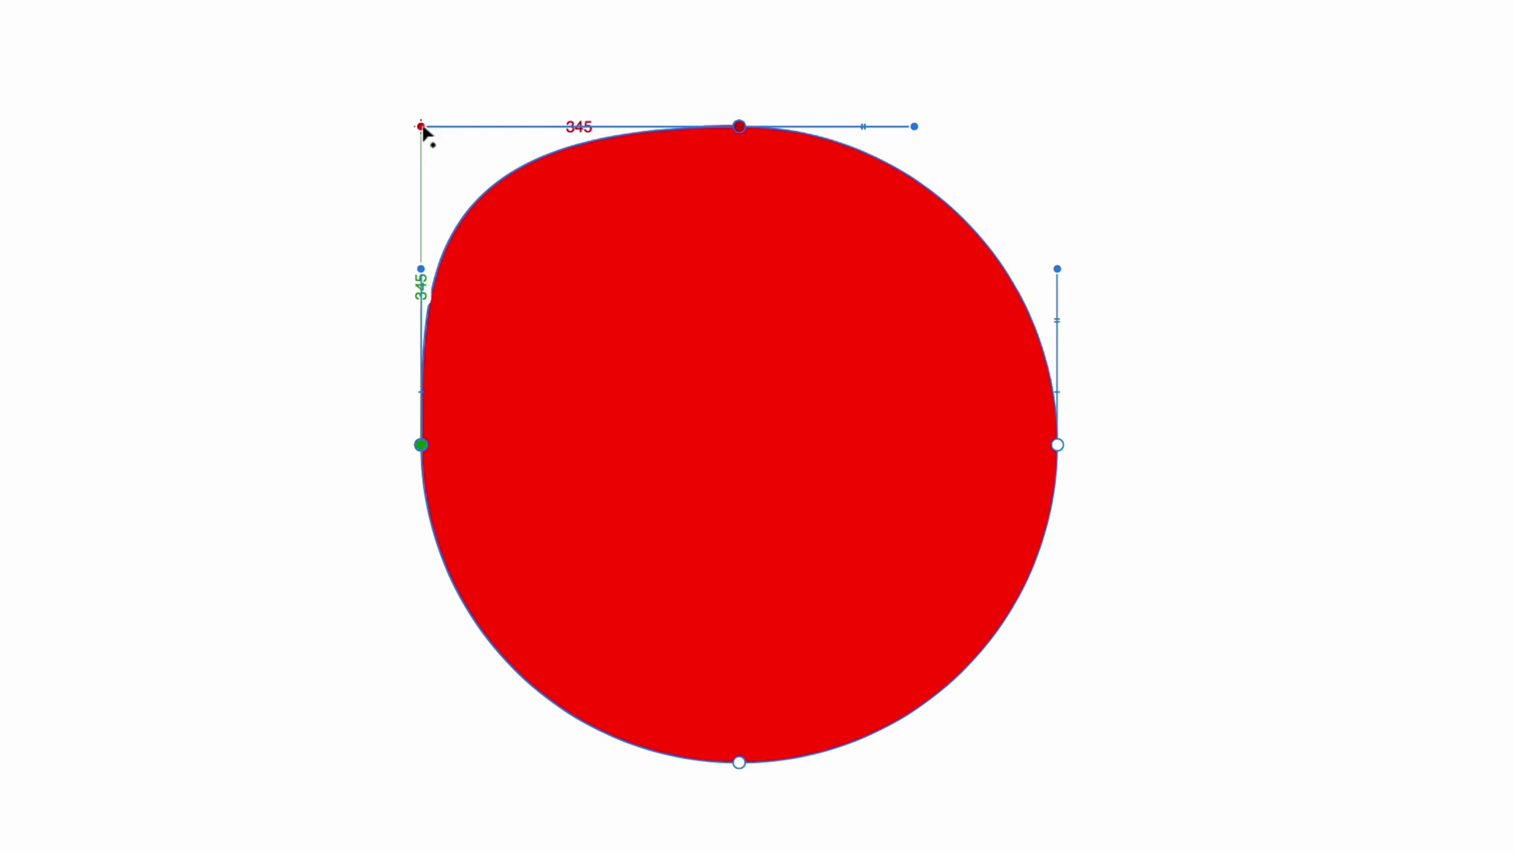
drag(422, 132, 422, 133)
drag(925, 125, 1058, 127)
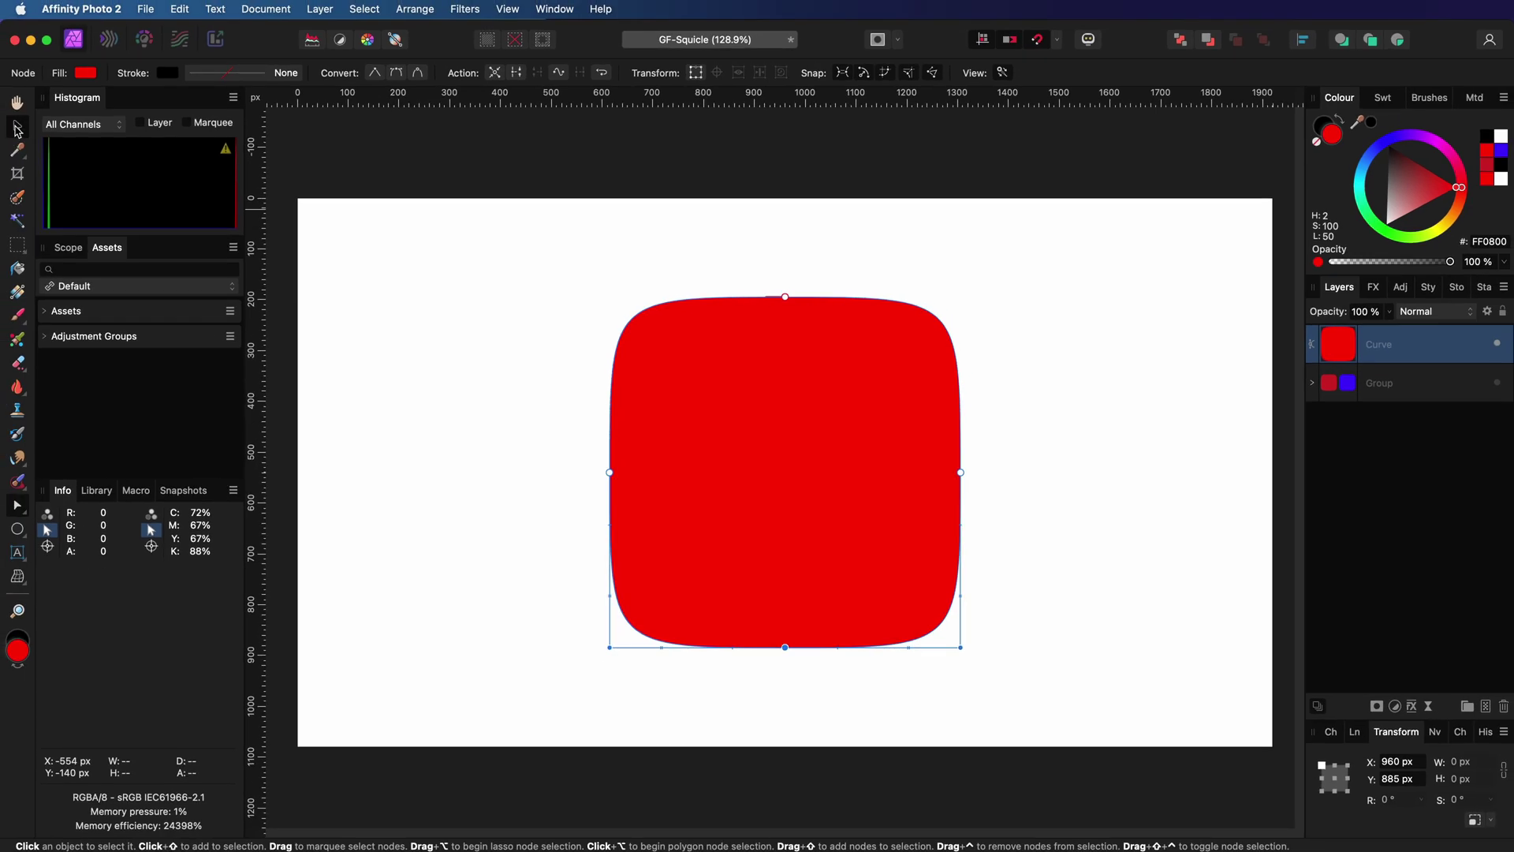
Draw a blue rectangle and shrink it around its centre over the red smooth-cornered square
key(v)
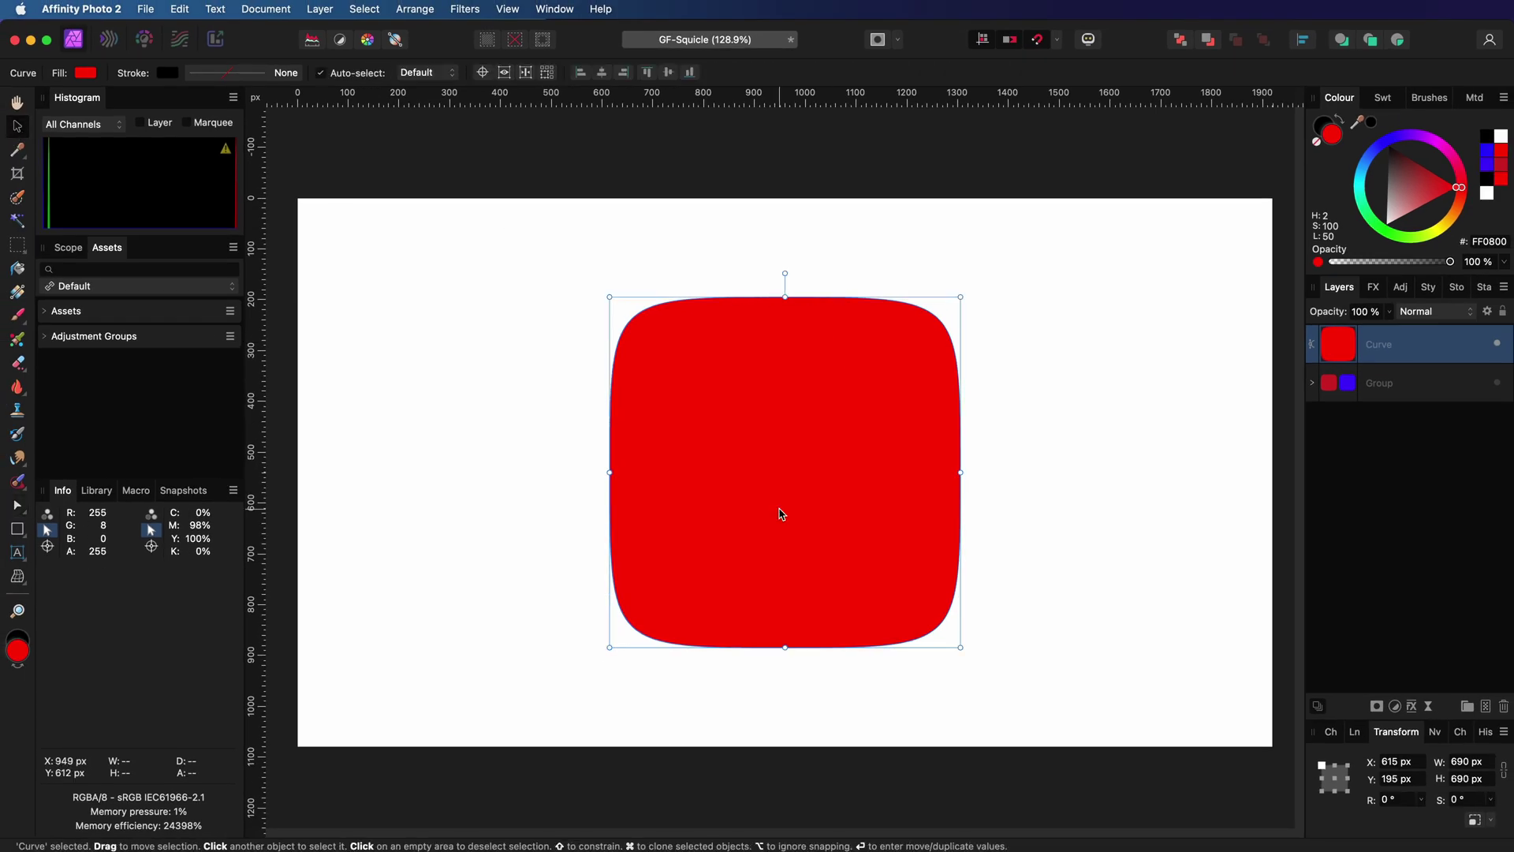
click(19, 534)
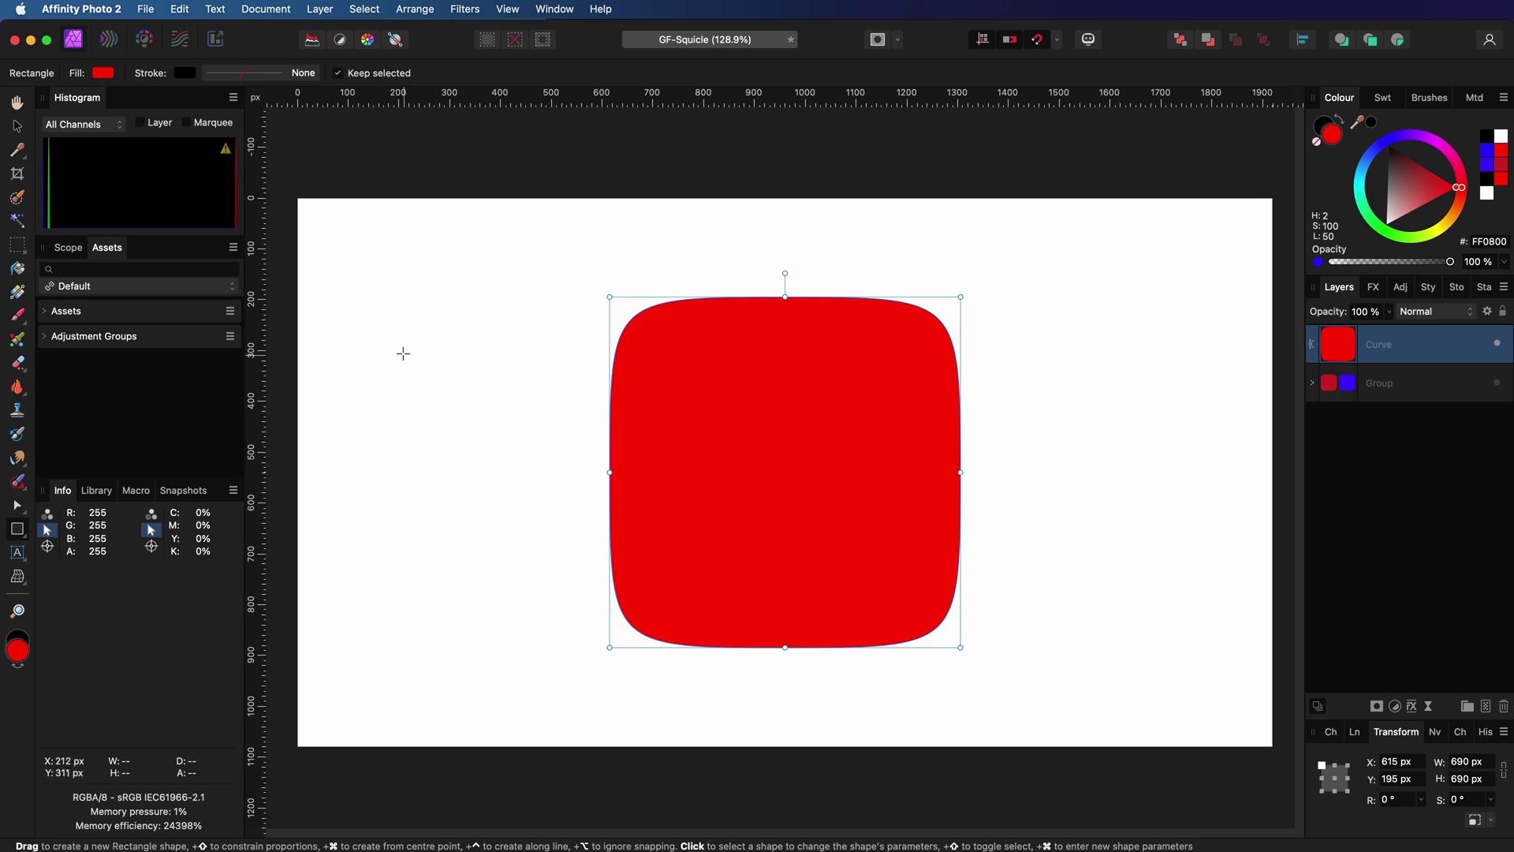
mouse_move(403, 354)
mouse_down()
mouse_move(541, 575)
mouse_move(629, 514)
mouse_move(788, 490)
mouse_move(774, 489)
mouse_up()
key(v)
mouse_move(940, 627)
mouse_down()
mouse_move(908, 585)
mouse_move(928, 606)
mouse_up()
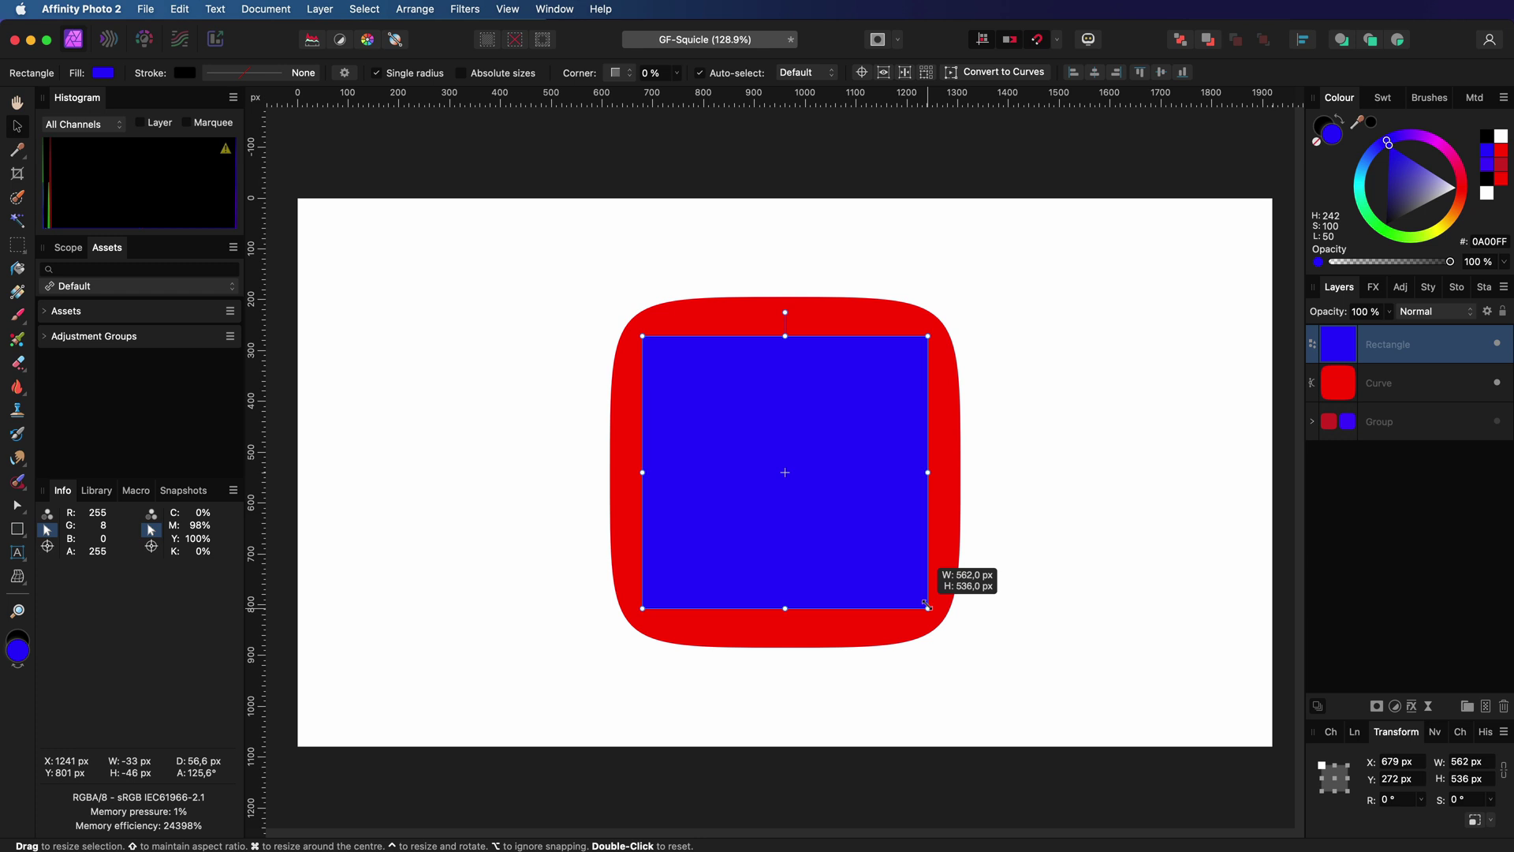
click(880, 315)
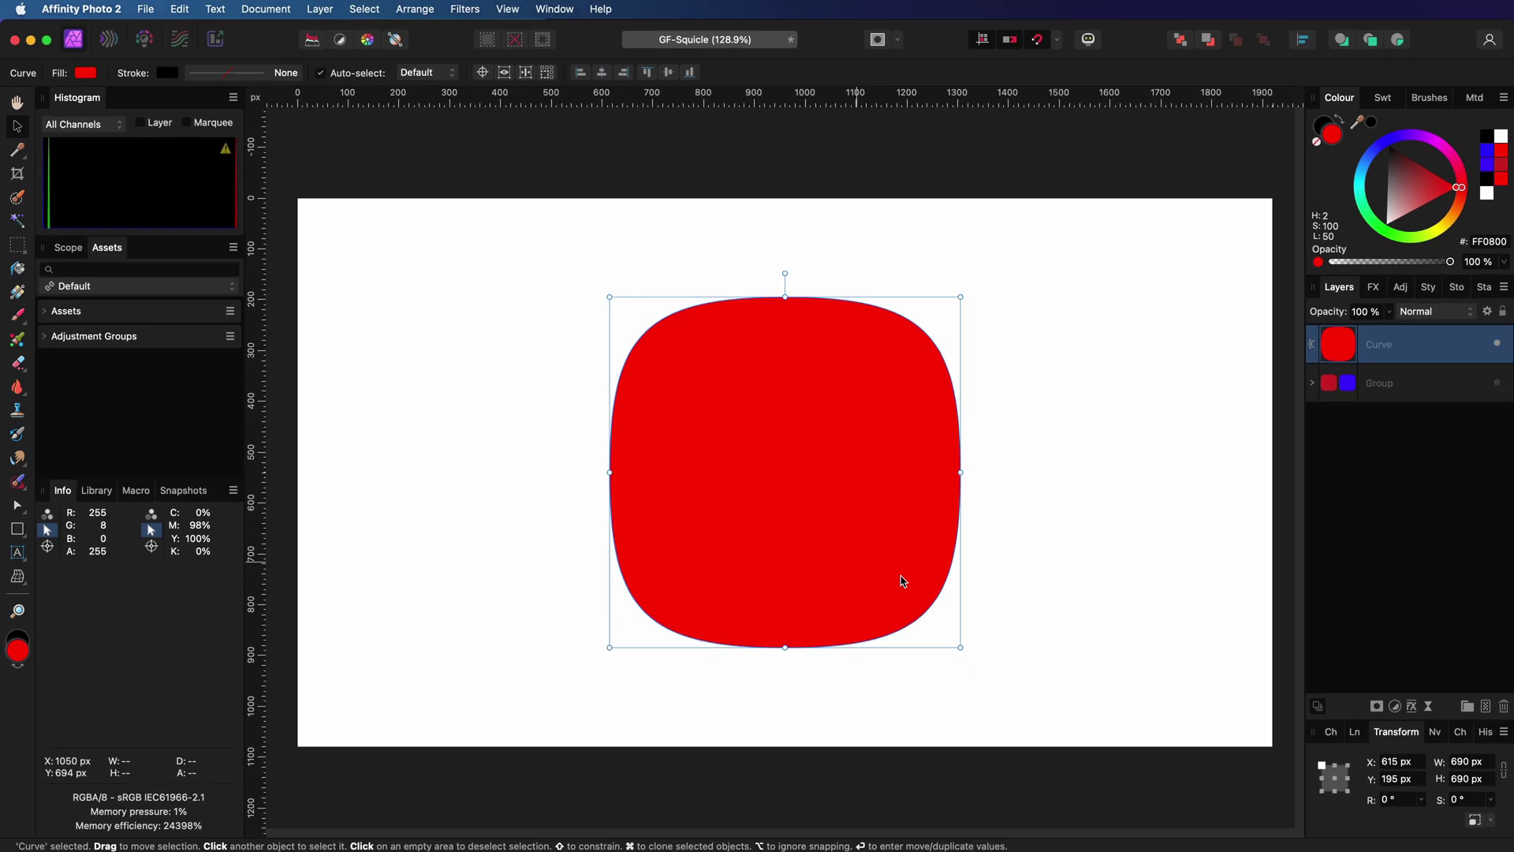
click(1217, 522)
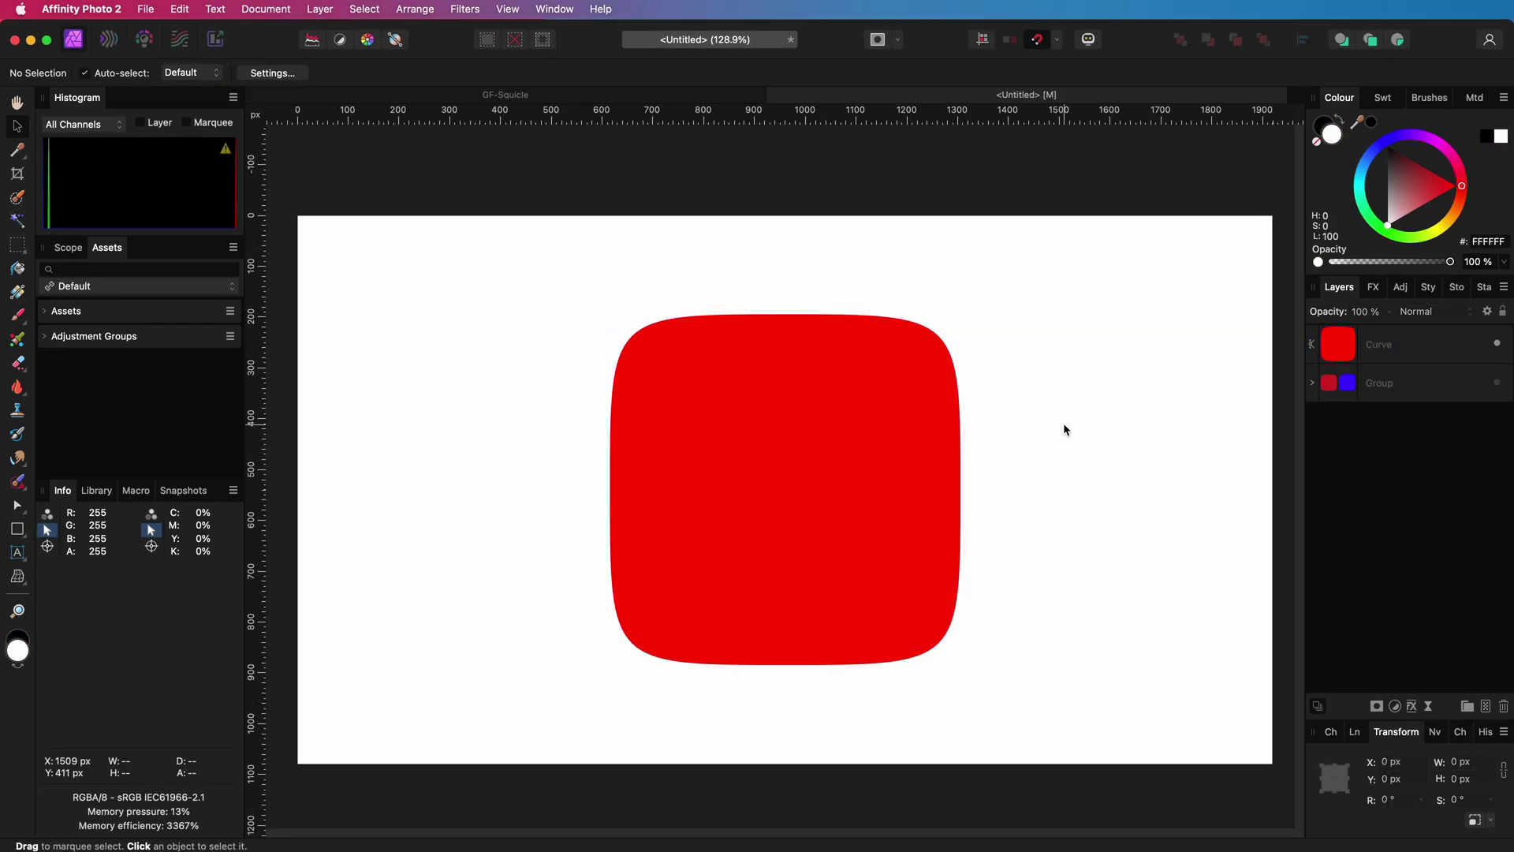
Paste the black iOS Vector shape, size it to the red shape and layer it below the red curve
key(super+v)
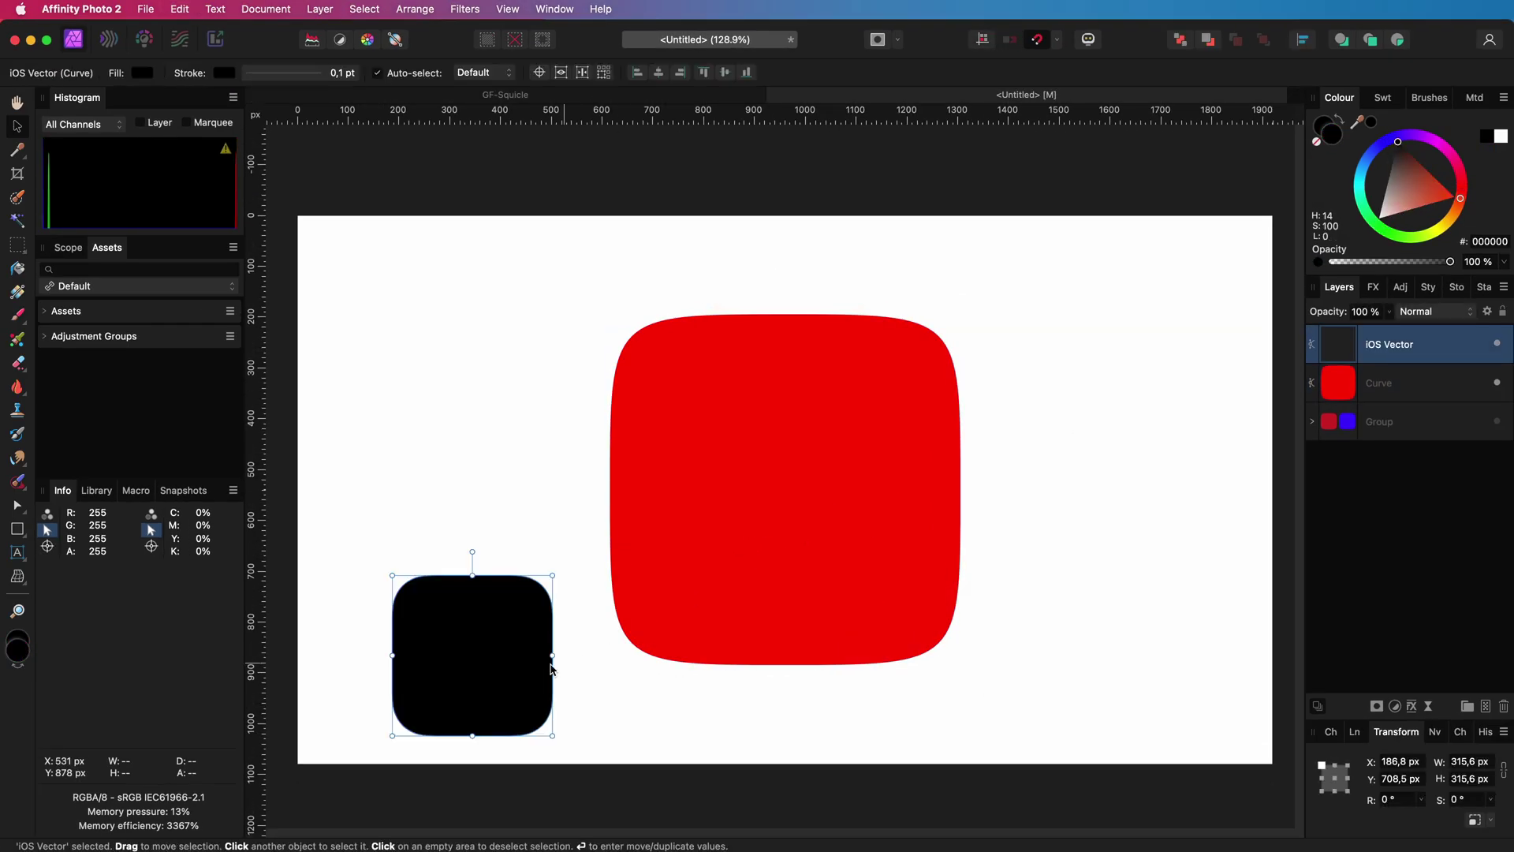
drag(483, 670, 729, 416)
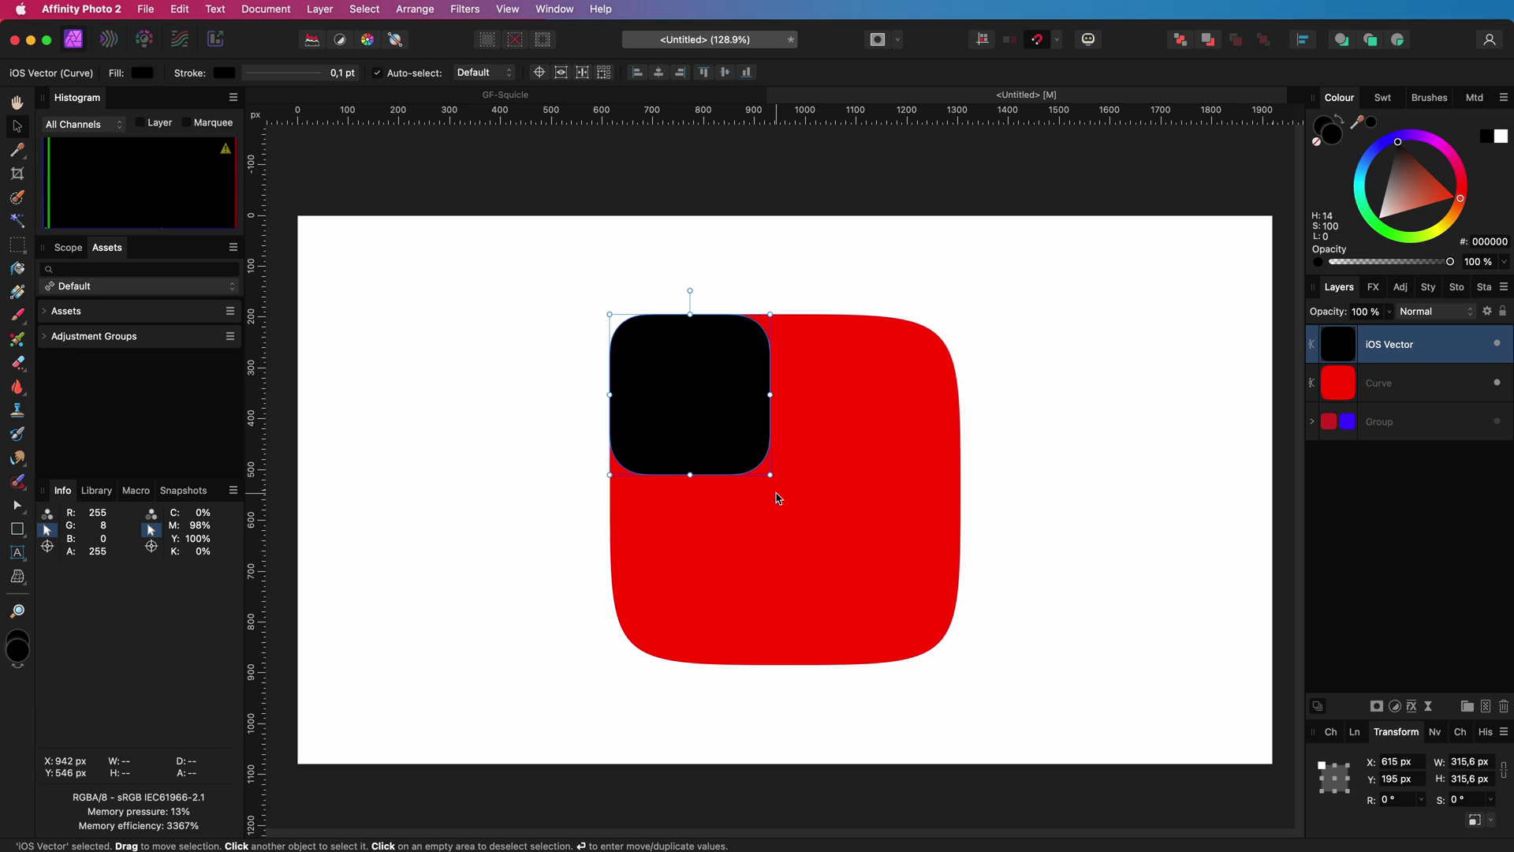
drag(770, 475, 974, 655)
drag(1324, 355, 1348, 409)
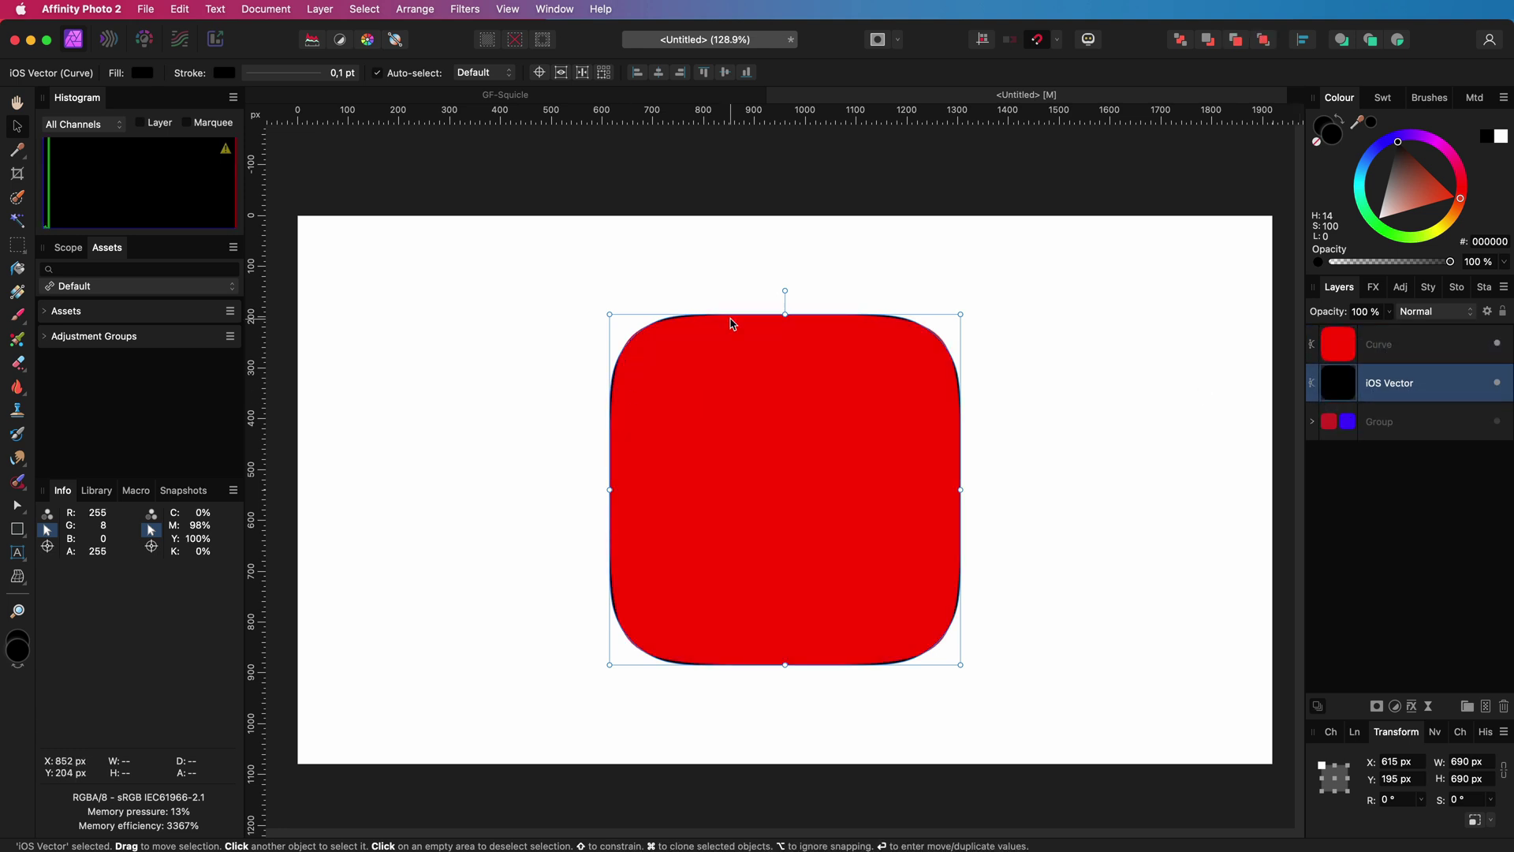
scroll(726, 320, up, 5)
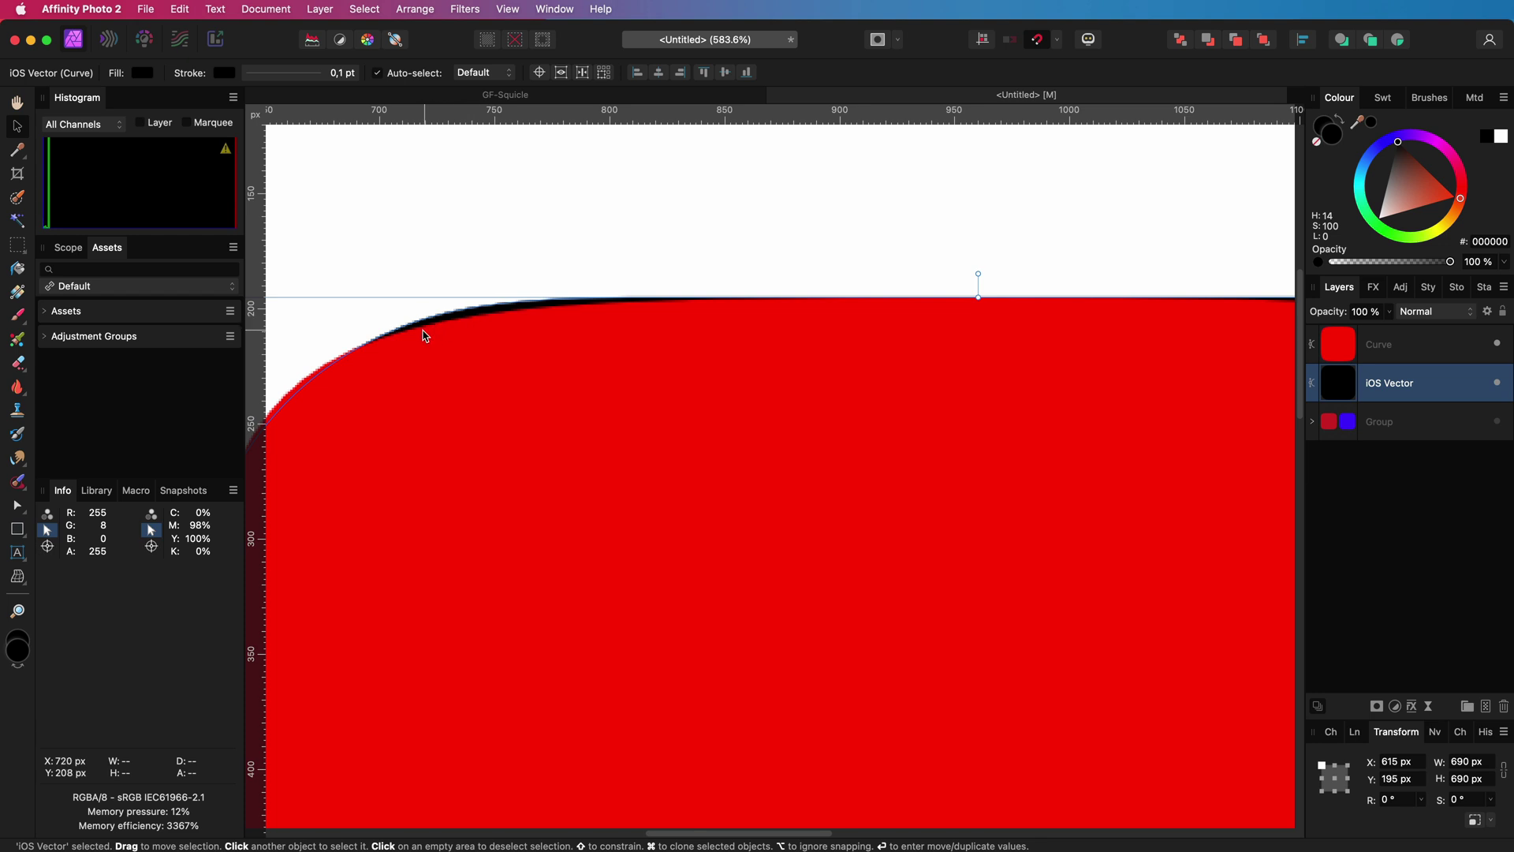
scroll(816, 734, down, 5)
scroll(1170, 443, up, 5)
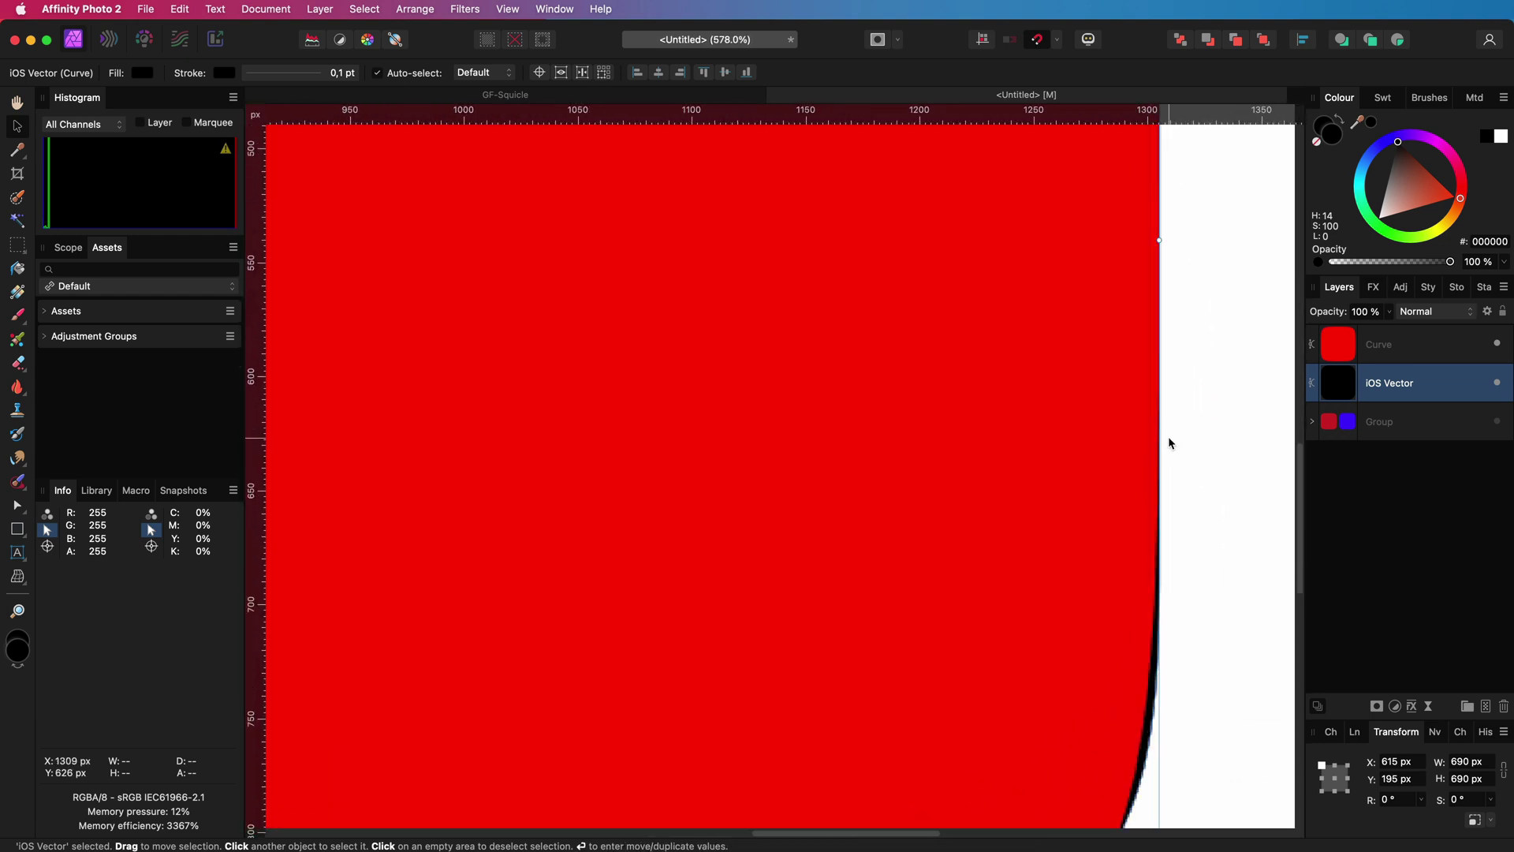
scroll(1170, 443, down, 5)
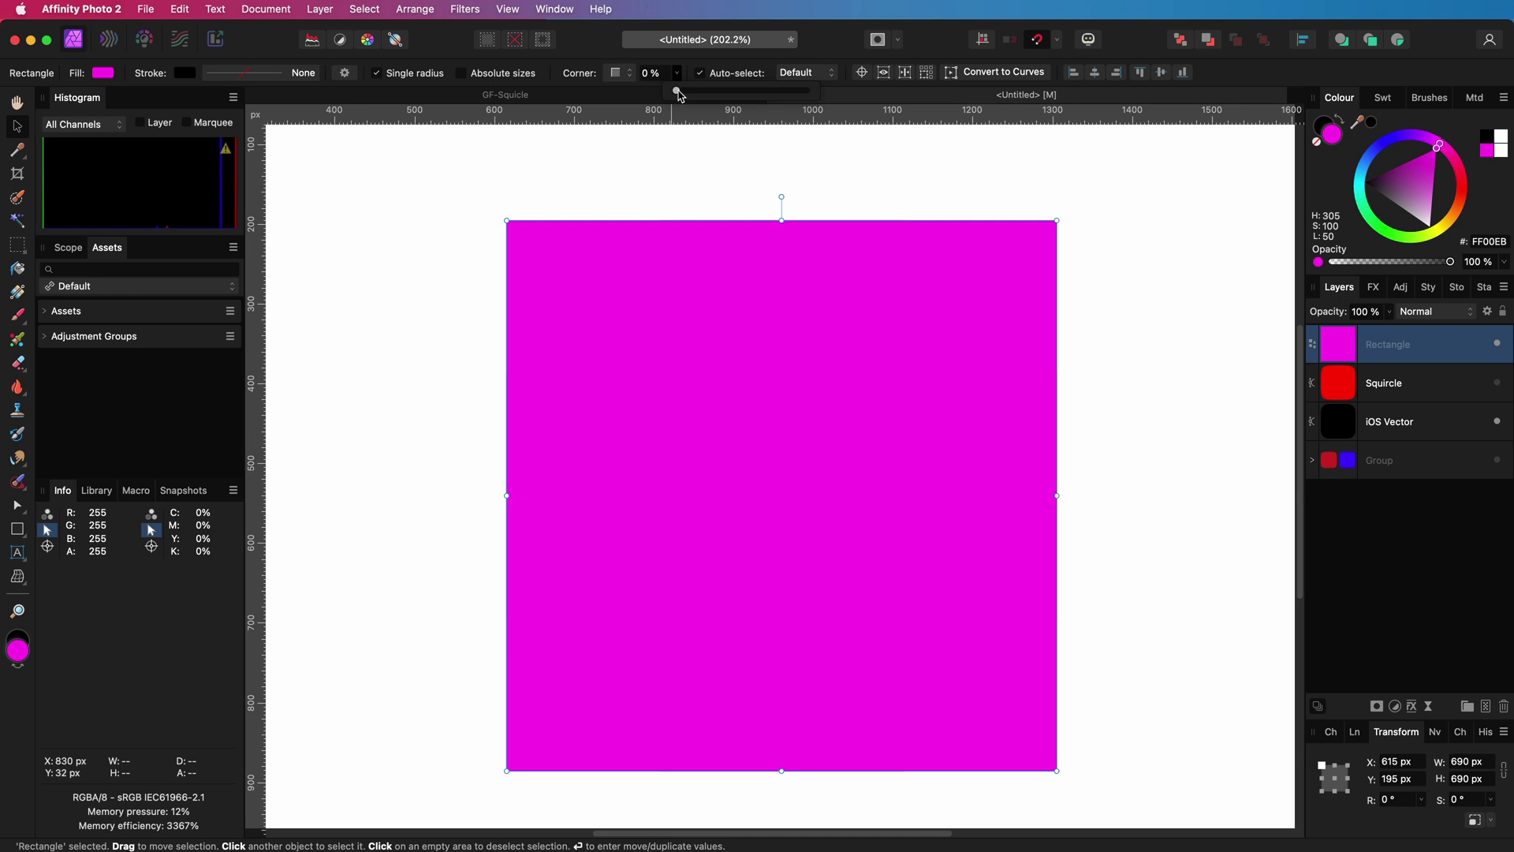
Round the magenta rectangle's corners to 23%
drag(678, 93, 702, 90)
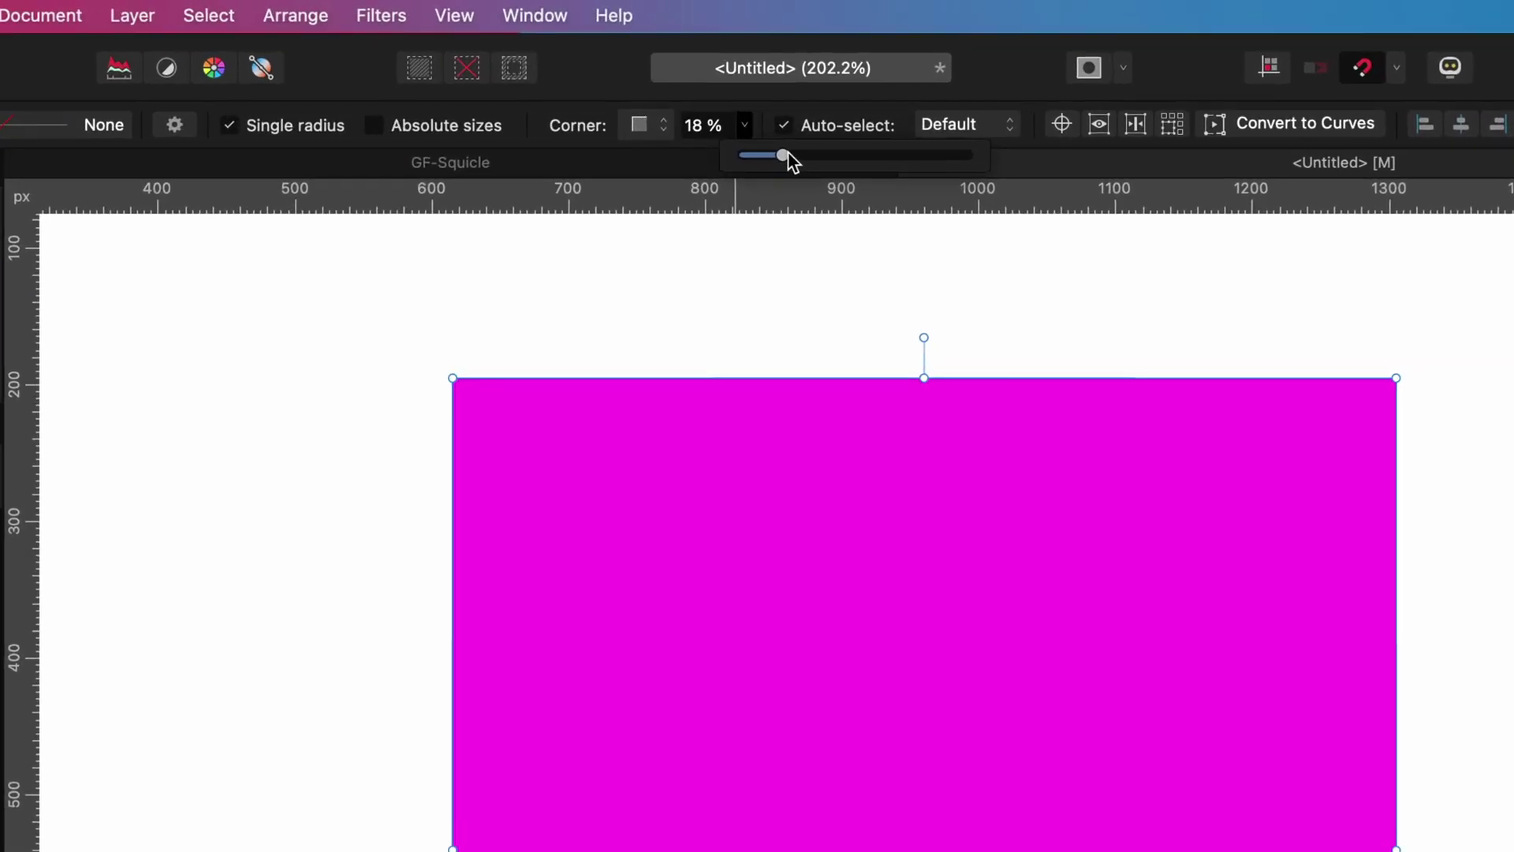
drag(788, 151, 798, 152)
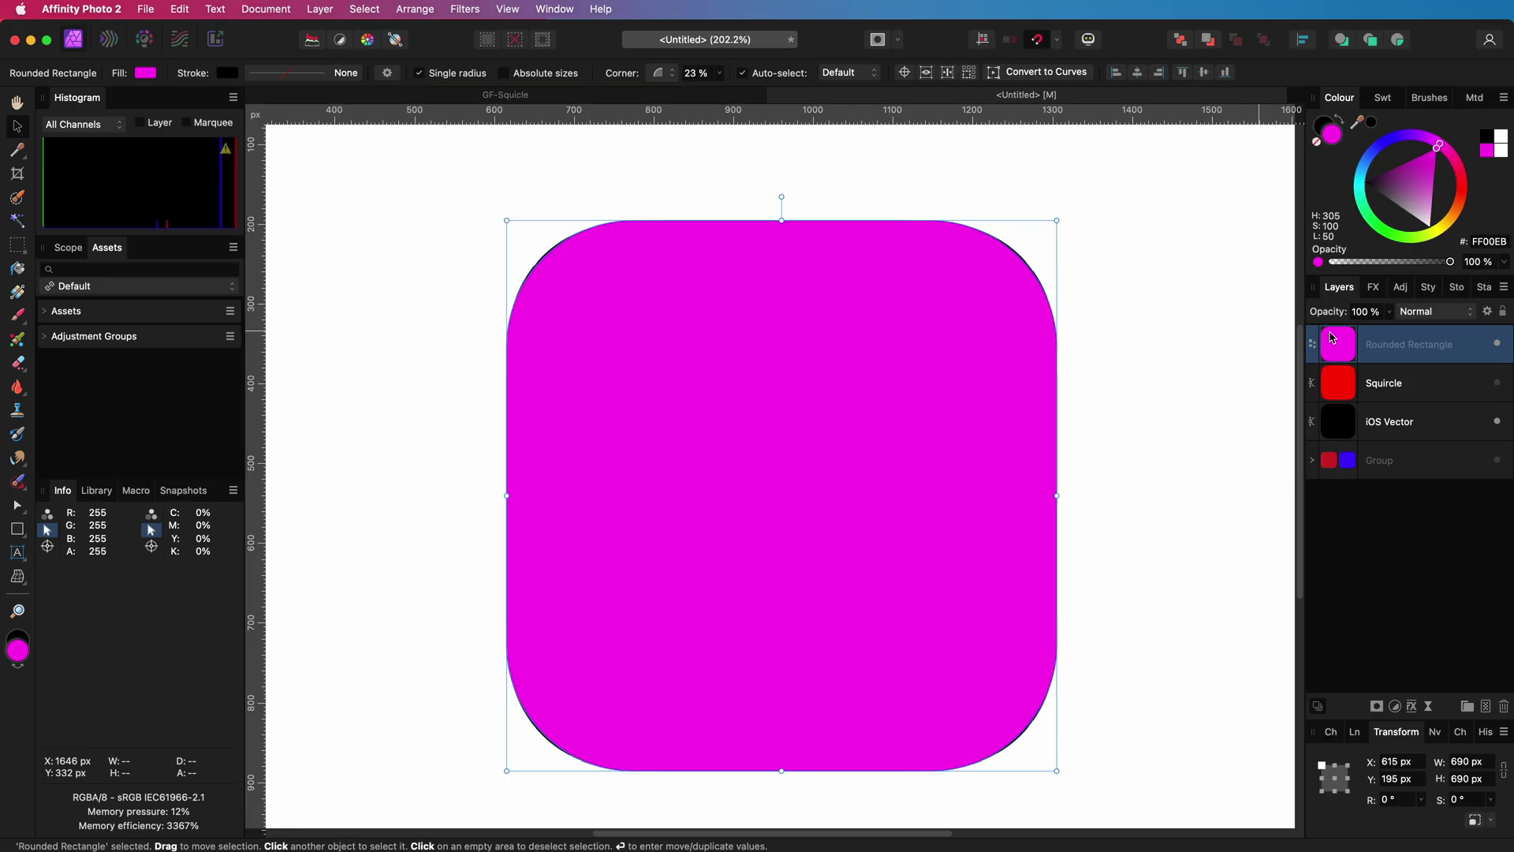
key(super+0)
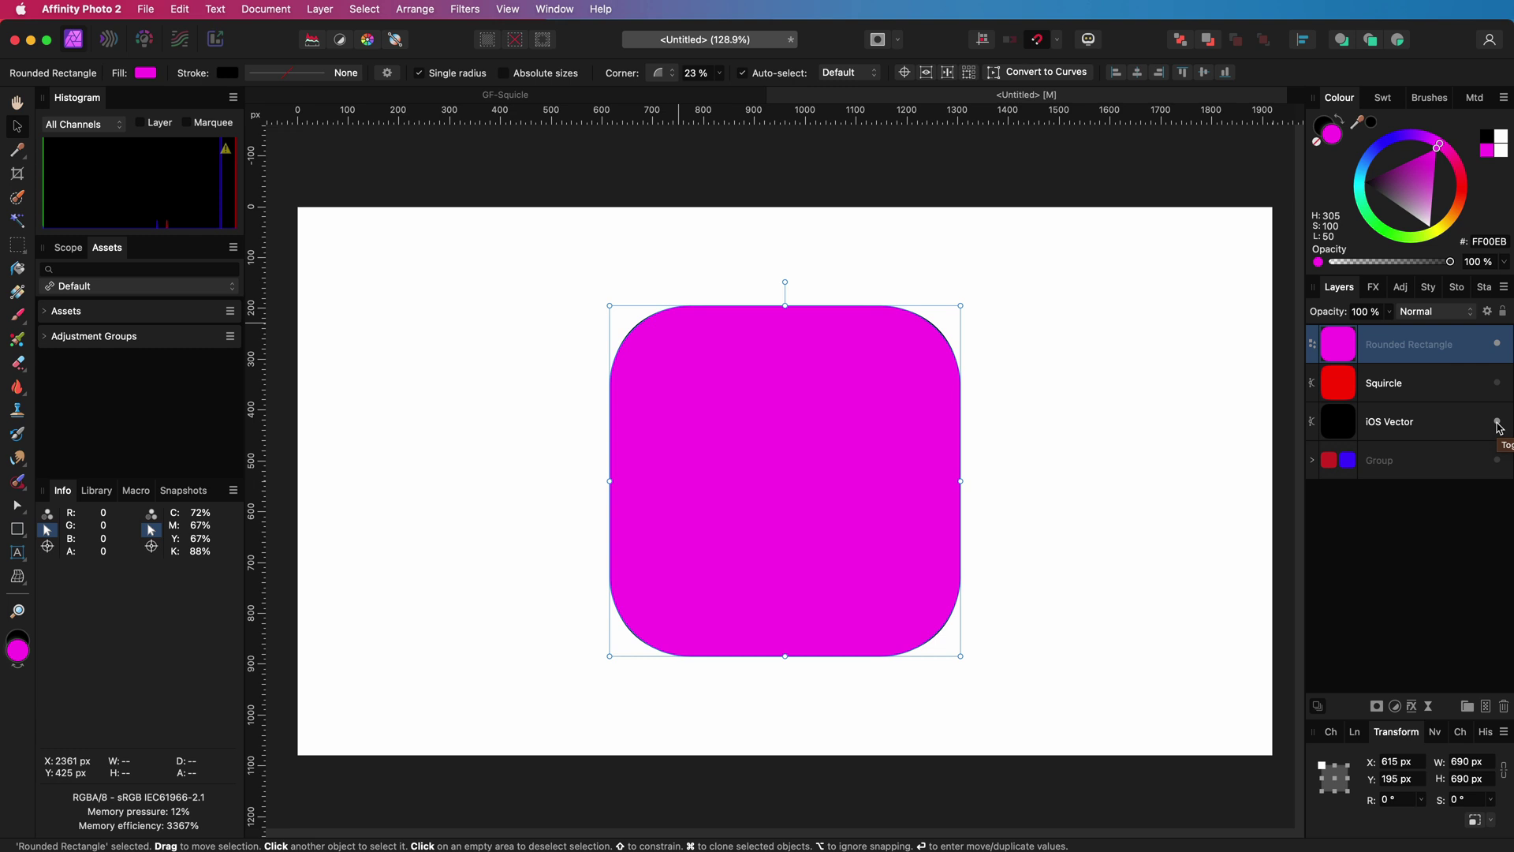
Convert the rounded rectangle to curves and add a horizontal guide along its top edge
right_click(688, 313)
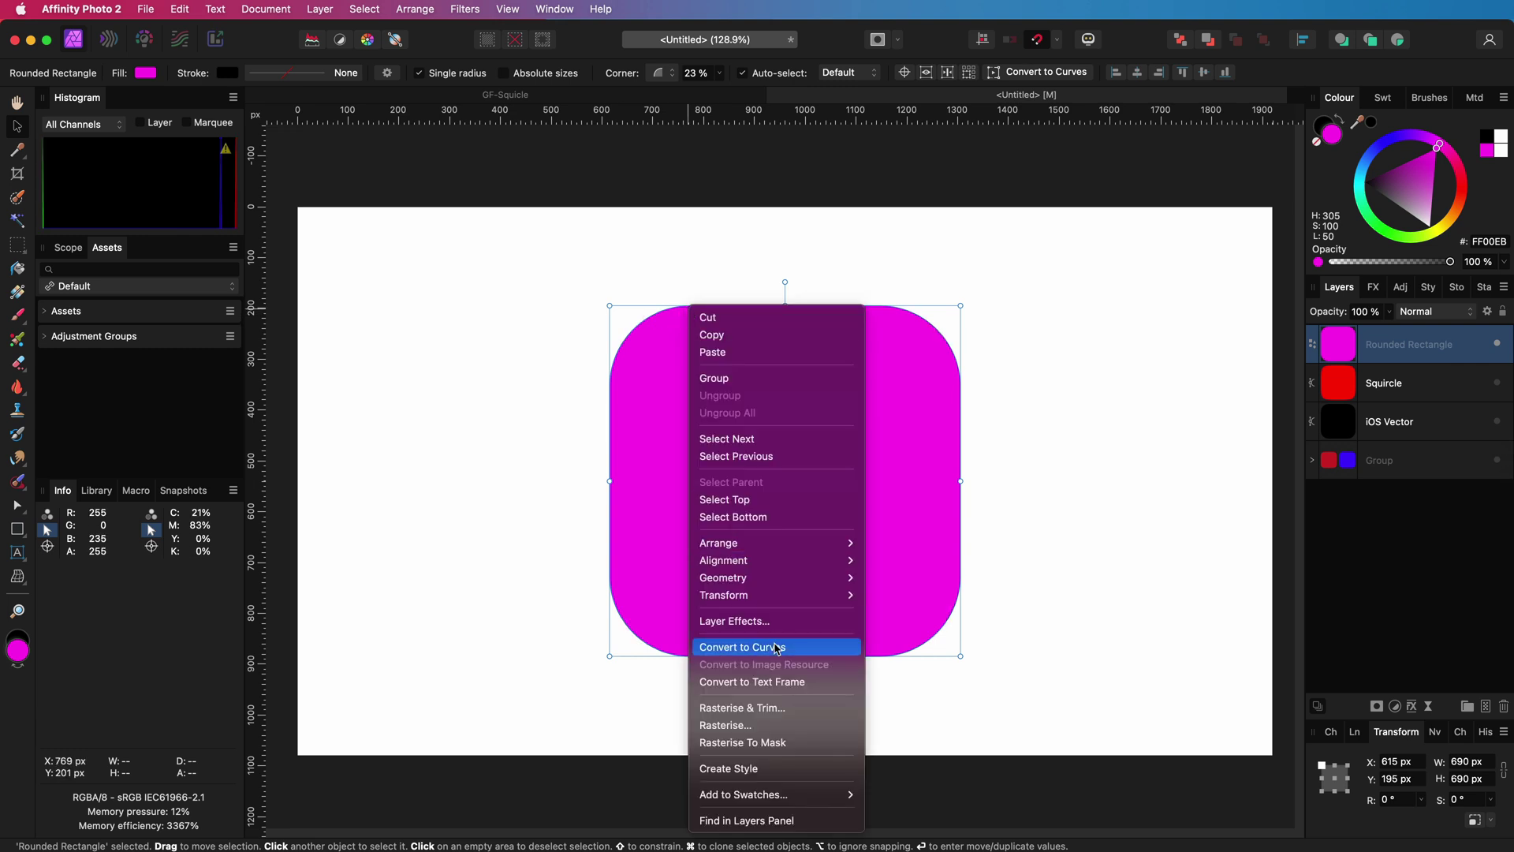
click(757, 644)
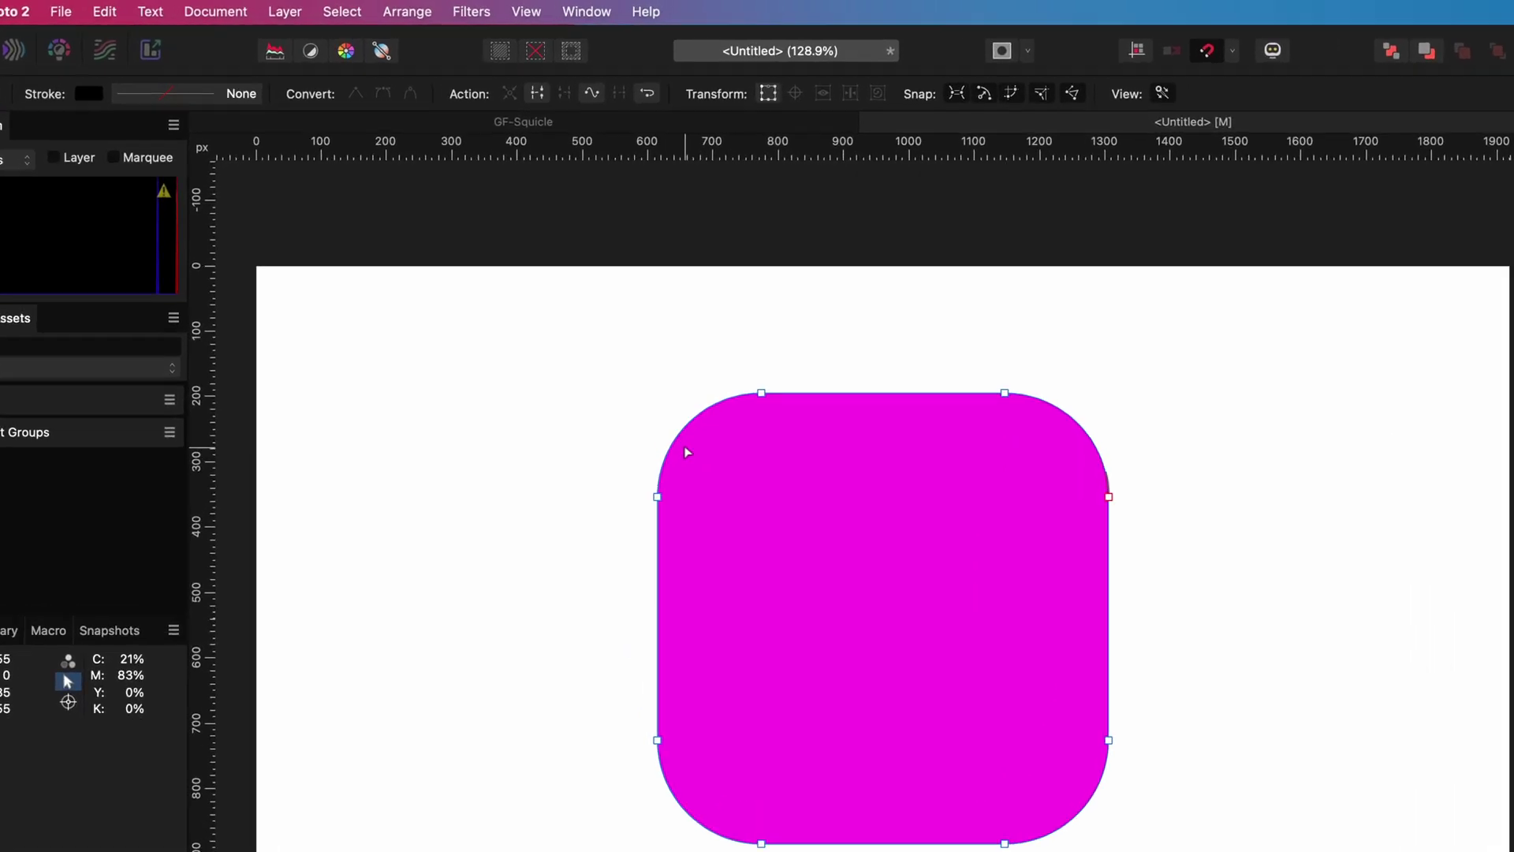
scroll(632, 353, up, 5)
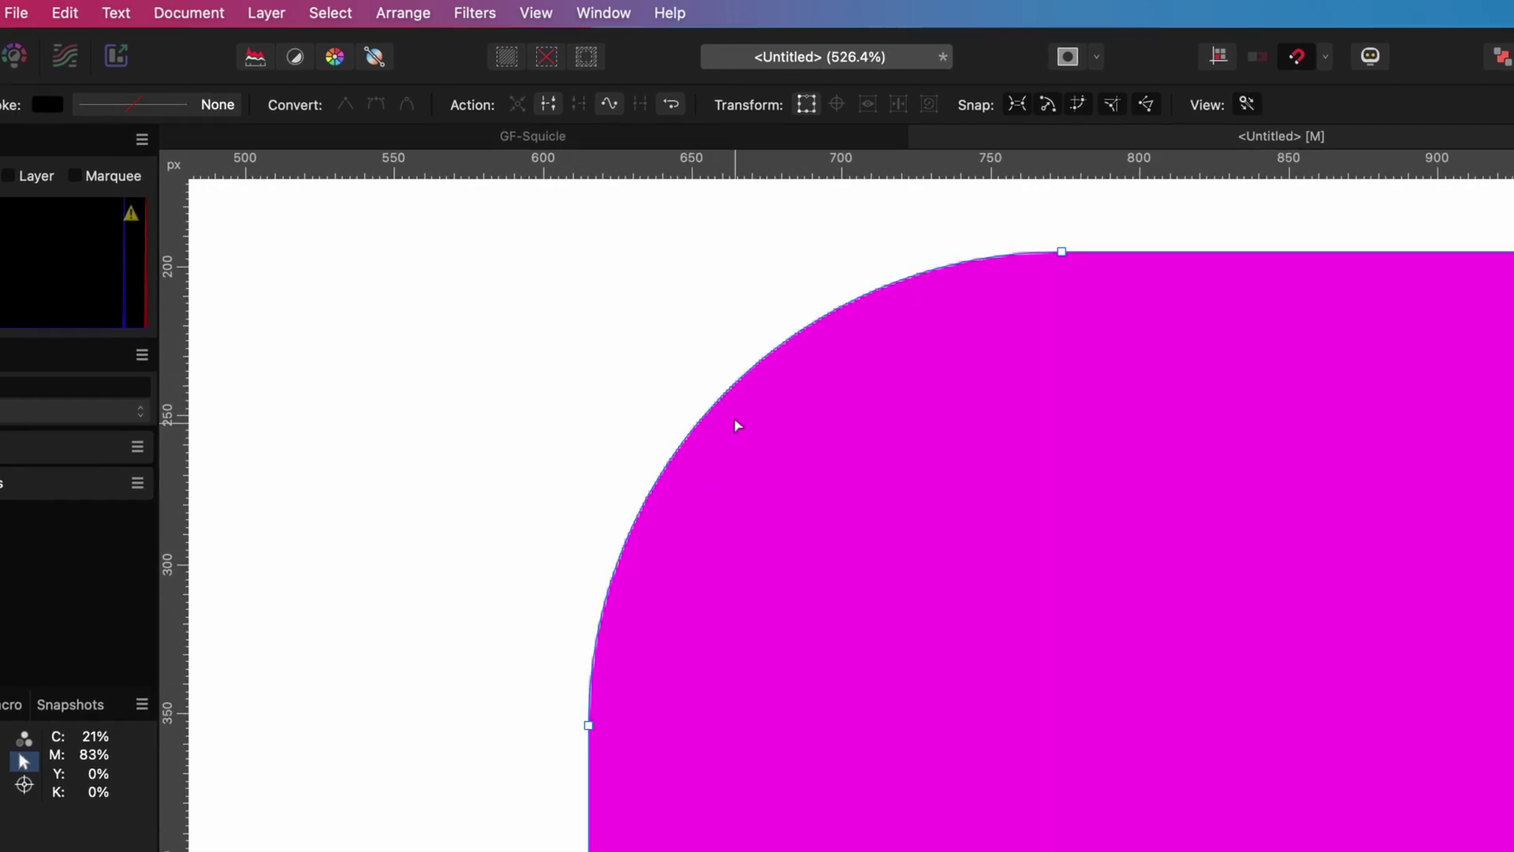
drag(889, 167, 891, 252)
Add guides marking where the magenta shape's corner curves begin and end
drag(174, 781, 588, 781)
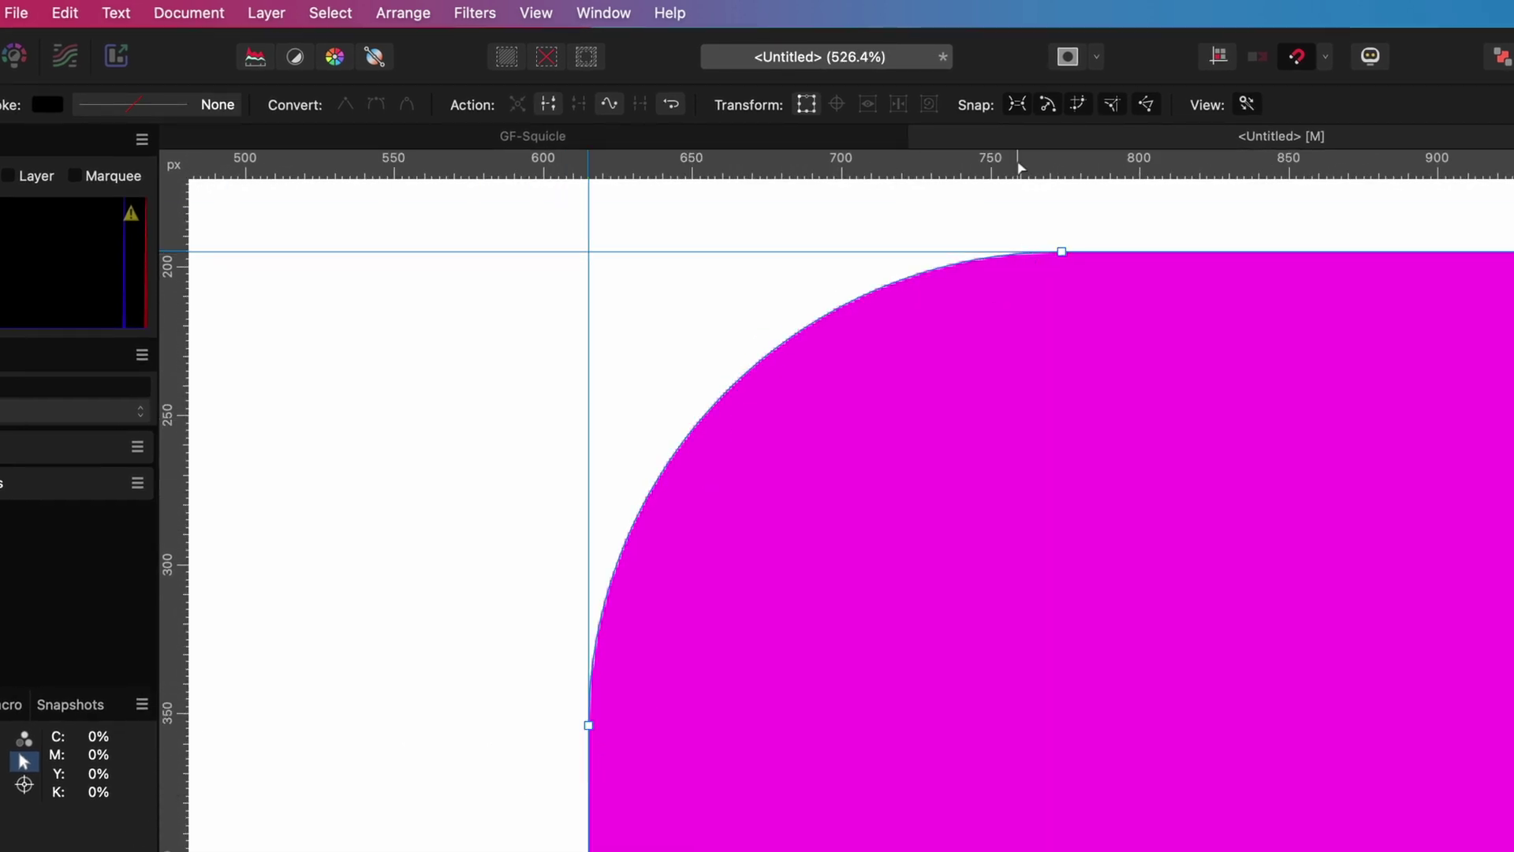
drag(1021, 167, 936, 718)
mouse_move(173, 544)
mouse_down()
mouse_move(1045, 524)
mouse_move(1062, 325)
mouse_up()
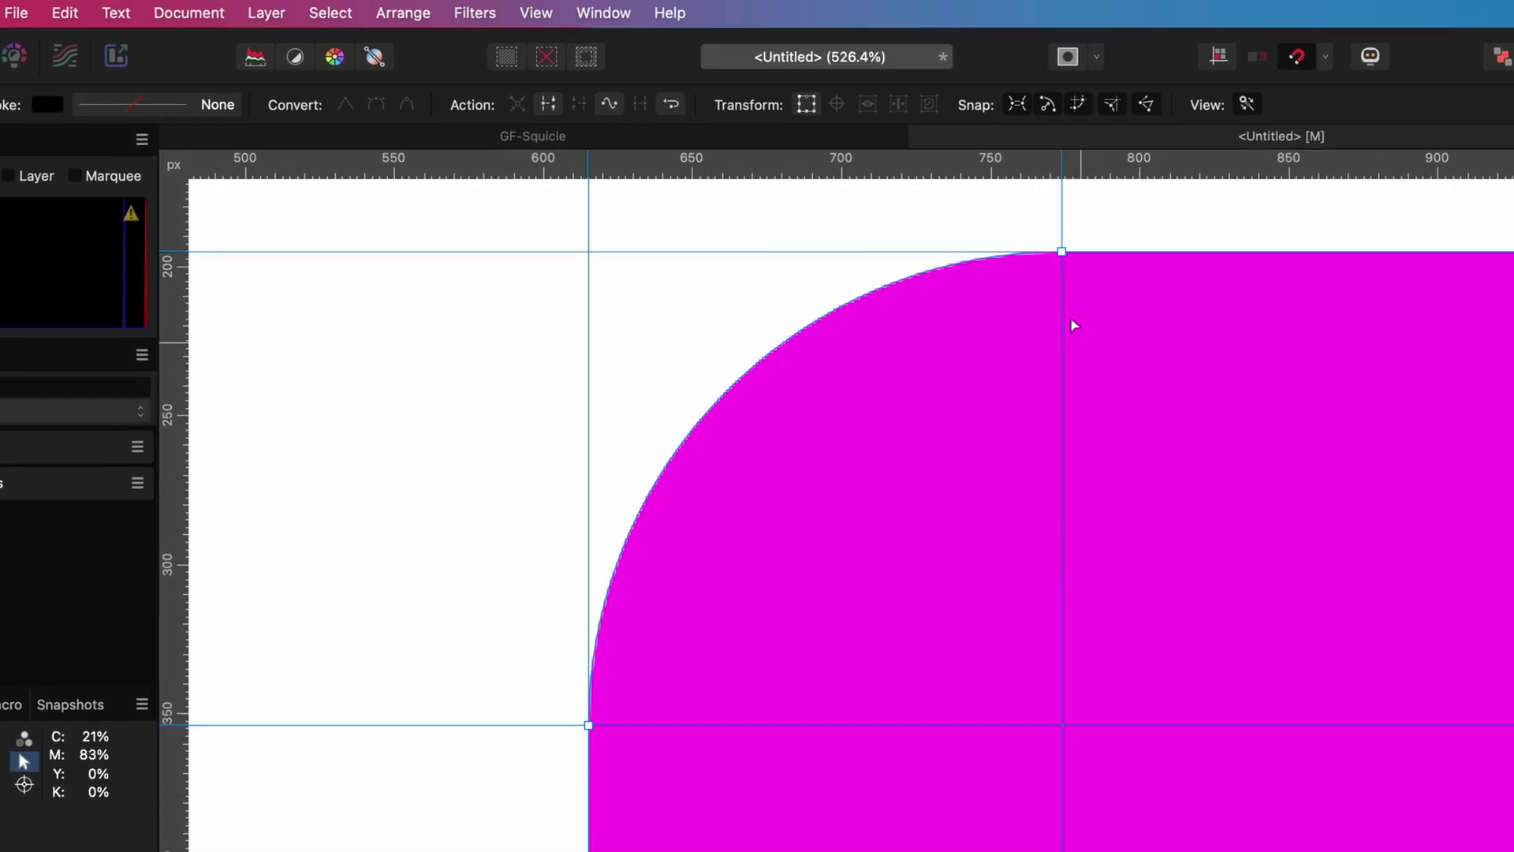
Draw a blue rectangle between the guides, multiply its width by 1,3 and match its height to 206,3 px
key(m)
drag(589, 252, 1062, 718)
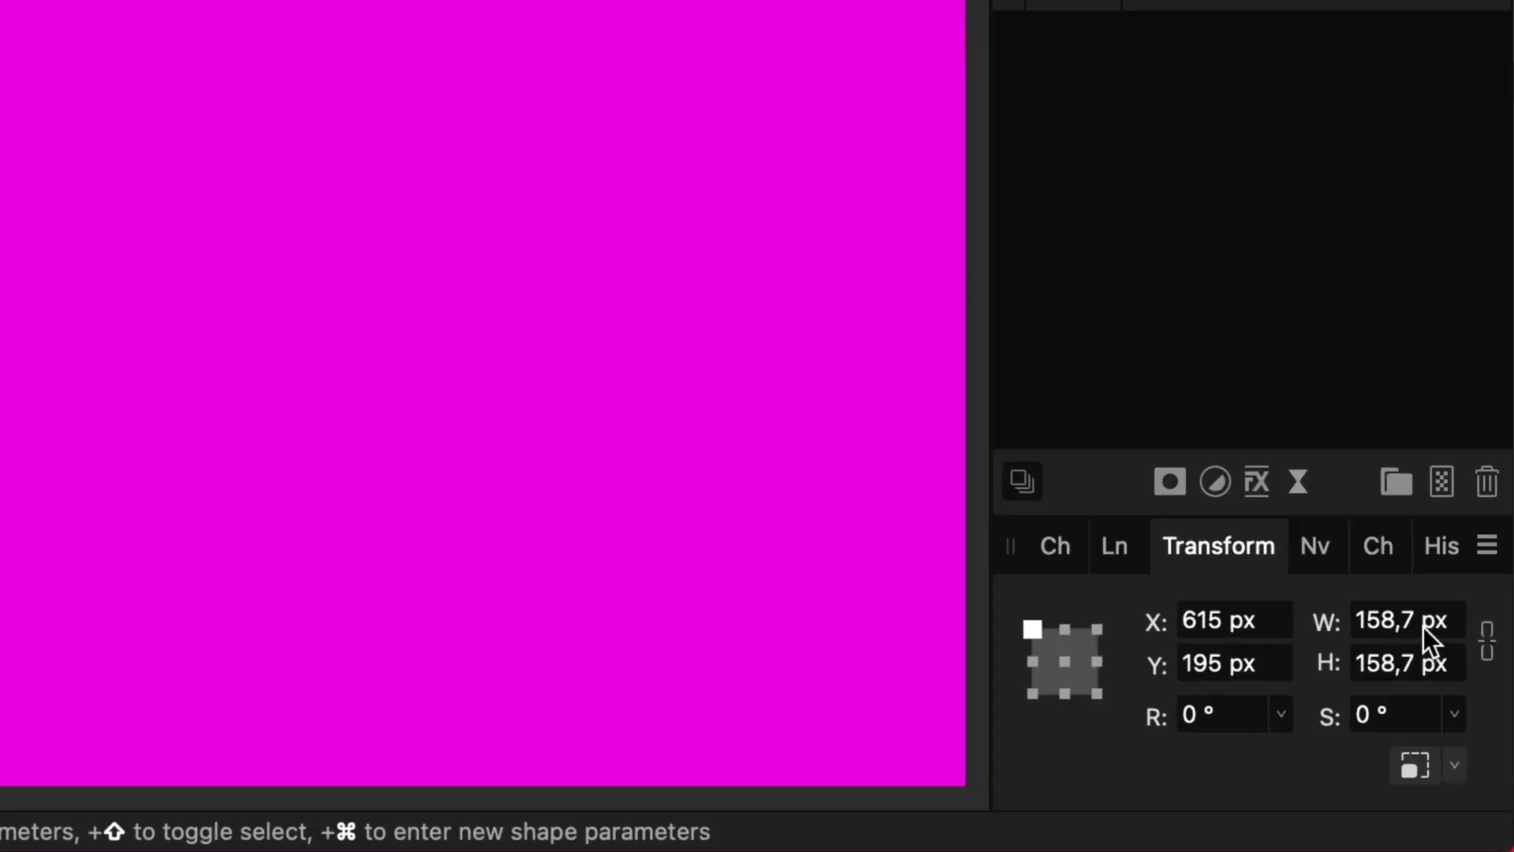
click(1475, 761)
click(1476, 761)
text(*1,3)
key(Return)
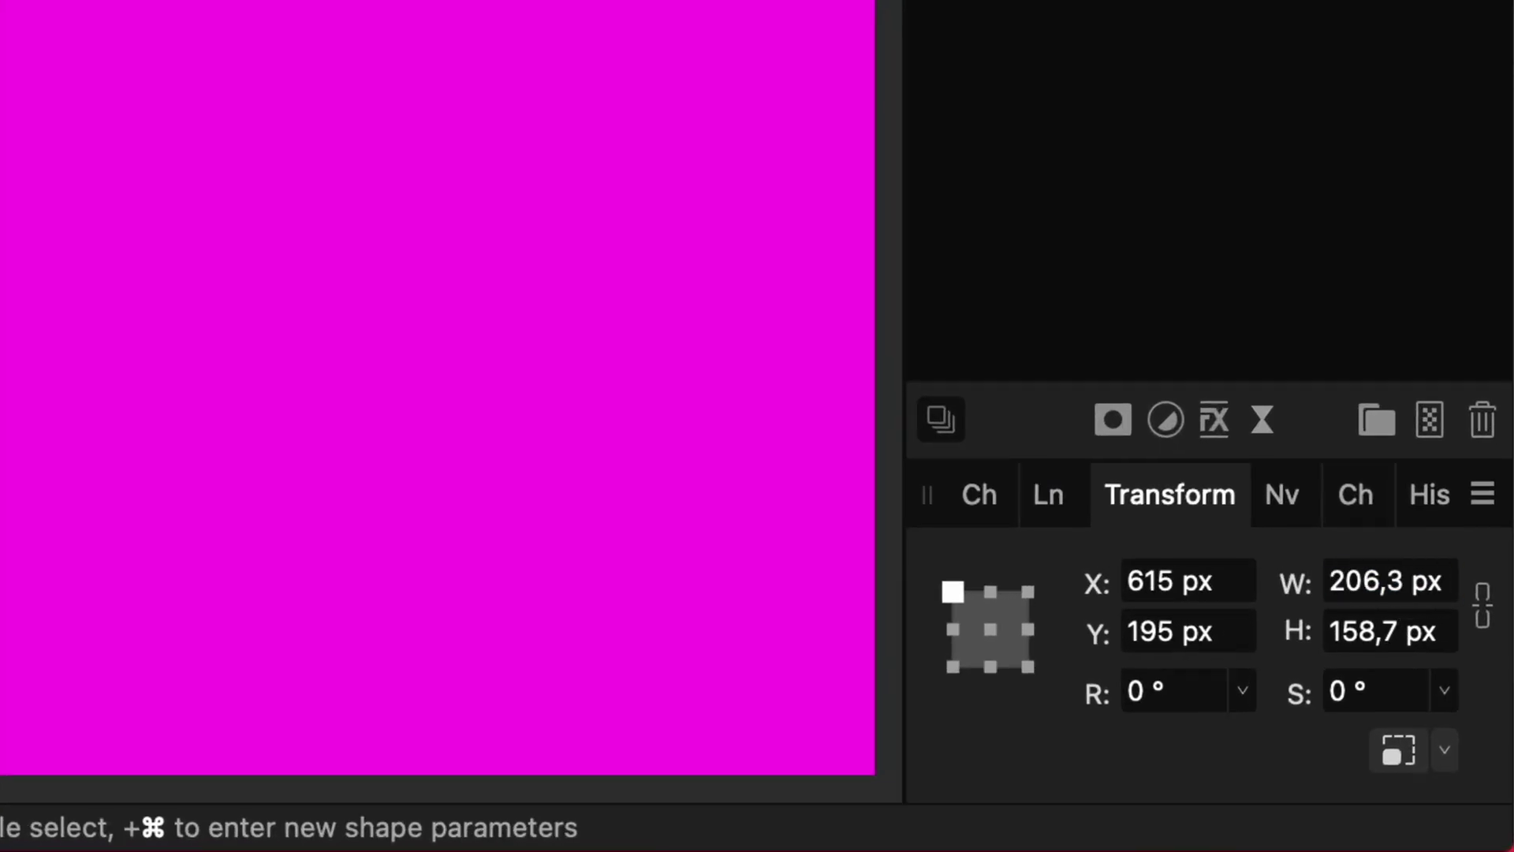
click(1342, 576)
key(super+c)
click(1367, 631)
key(super+v)
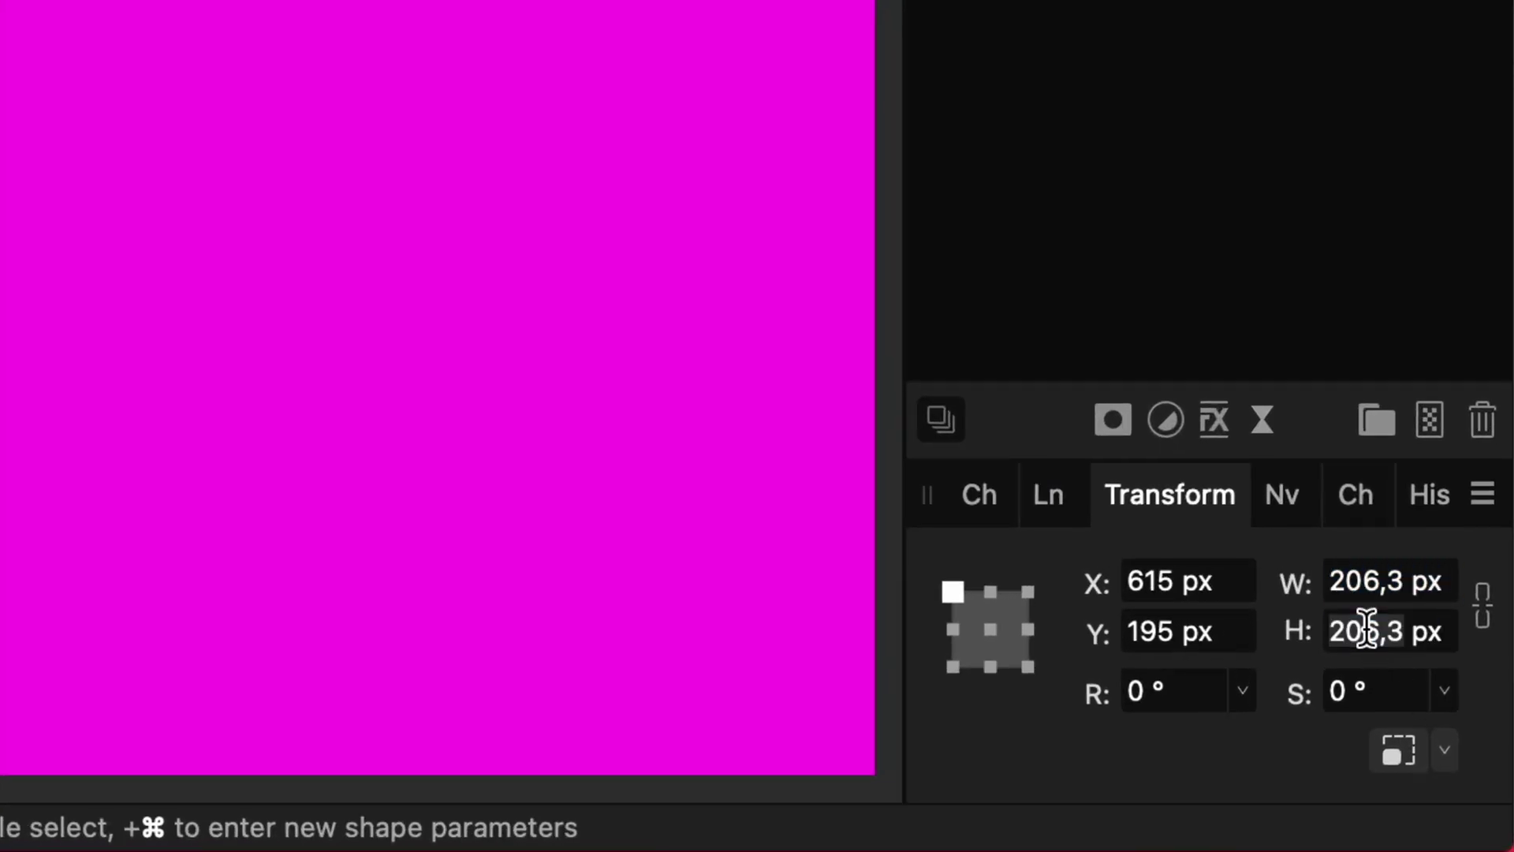
key(Return)
Move a blue square into the bottom-right corner and duplicate it
scroll(805, 723, down, 3)
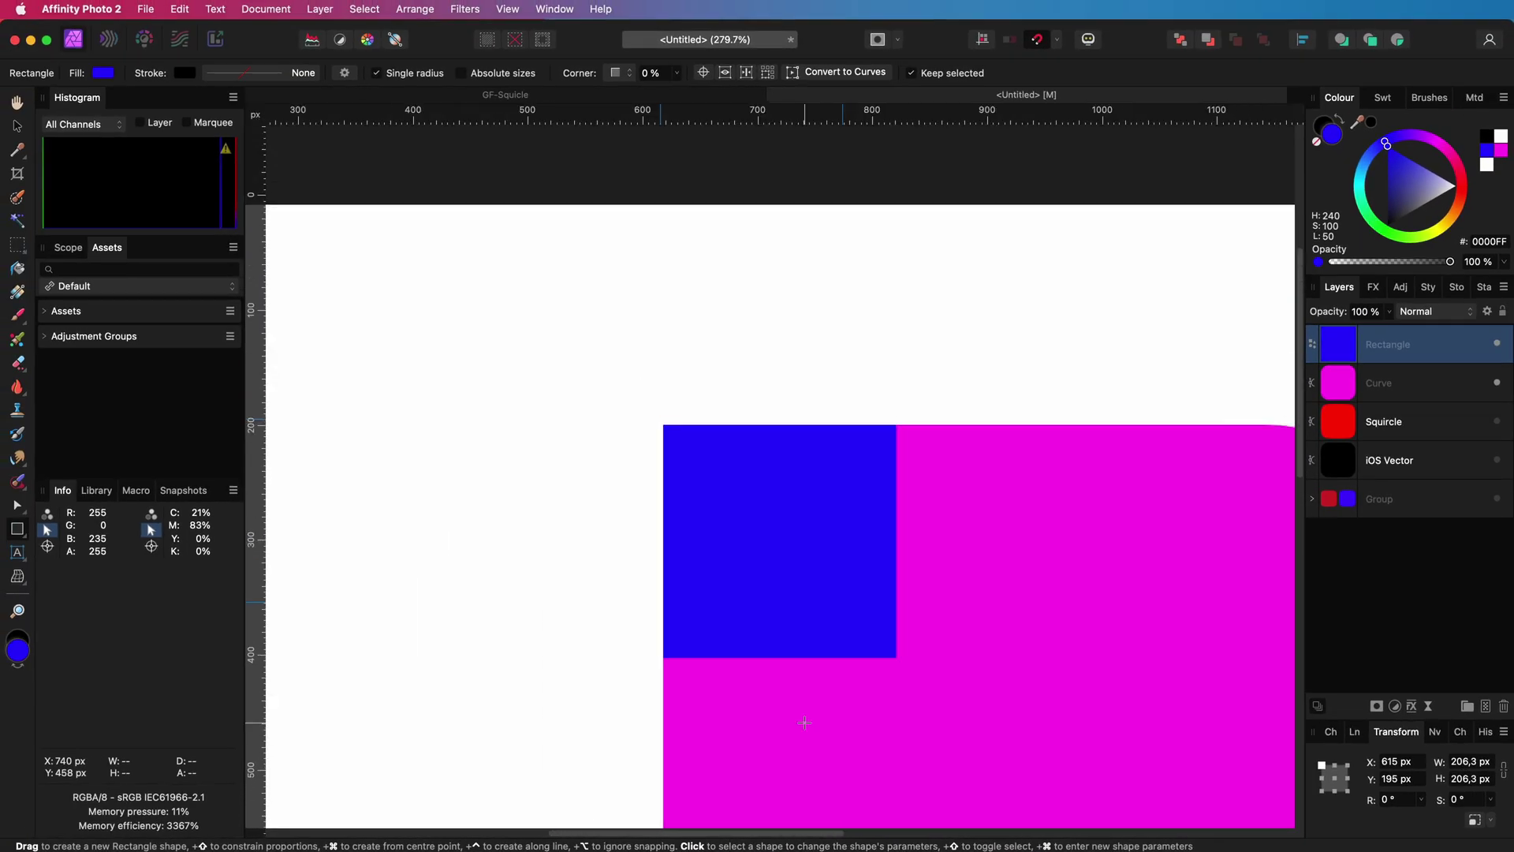
scroll(804, 722, down, 2)
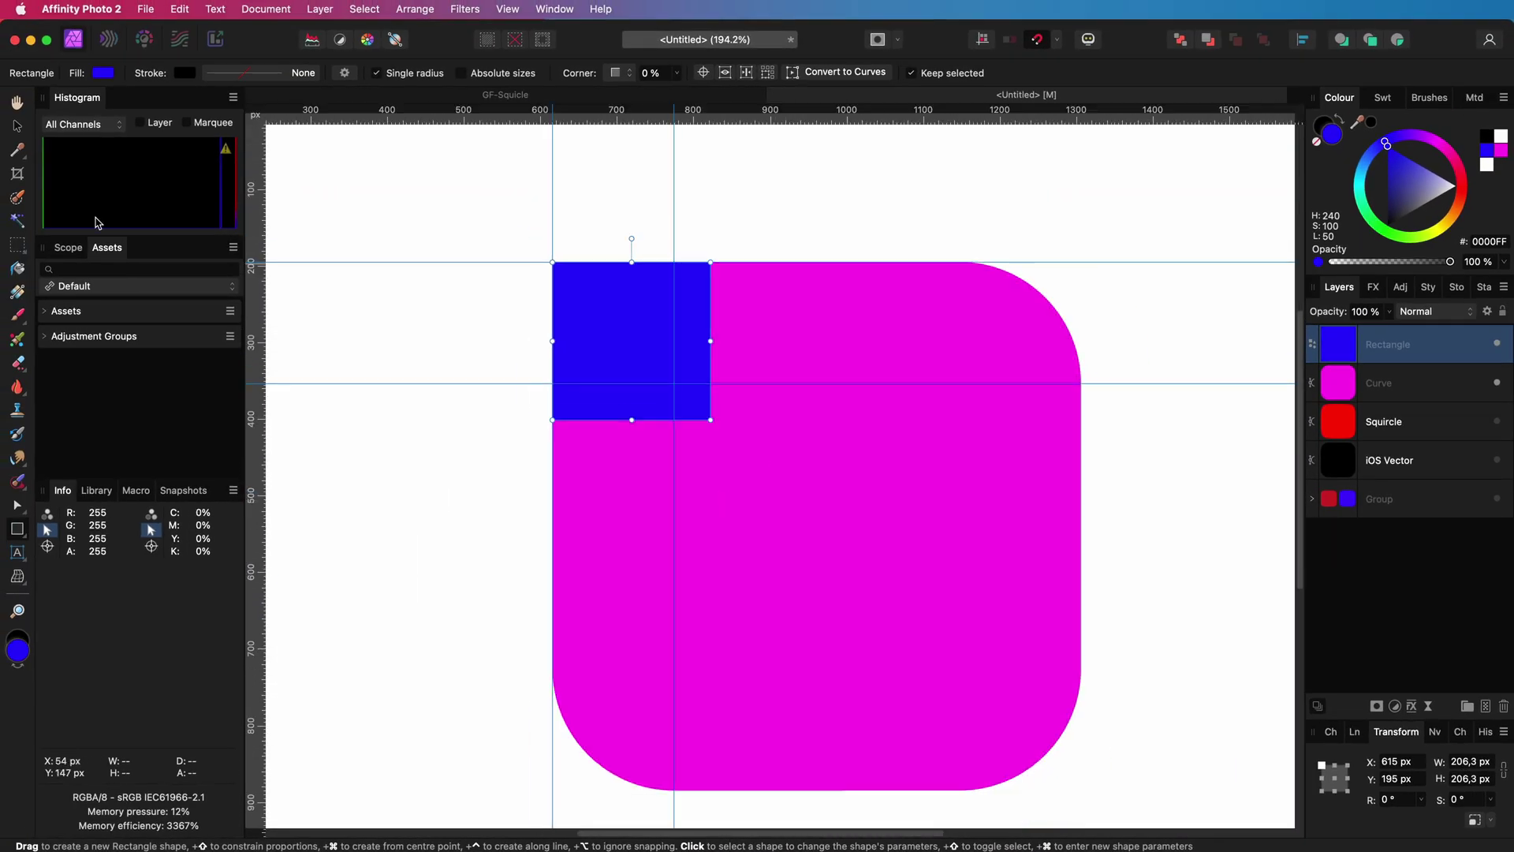
key(v)
drag(618, 328, 988, 702)
key(super+j)
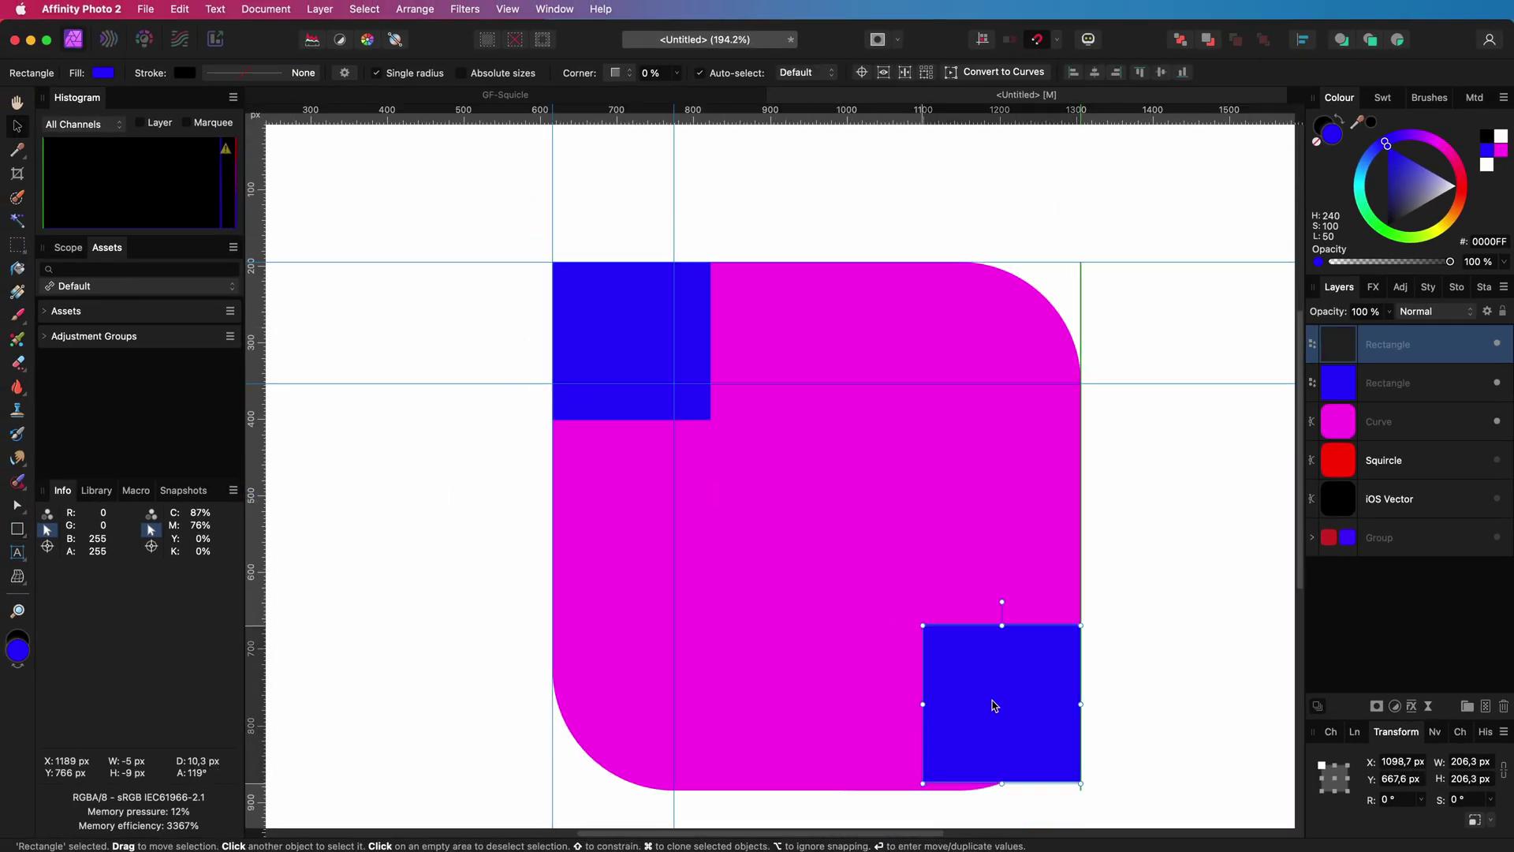
Align guides with the upper square's right and bottom edges and the lower square's left and top edges
drag(677, 490, 711, 481)
drag(780, 385, 780, 419)
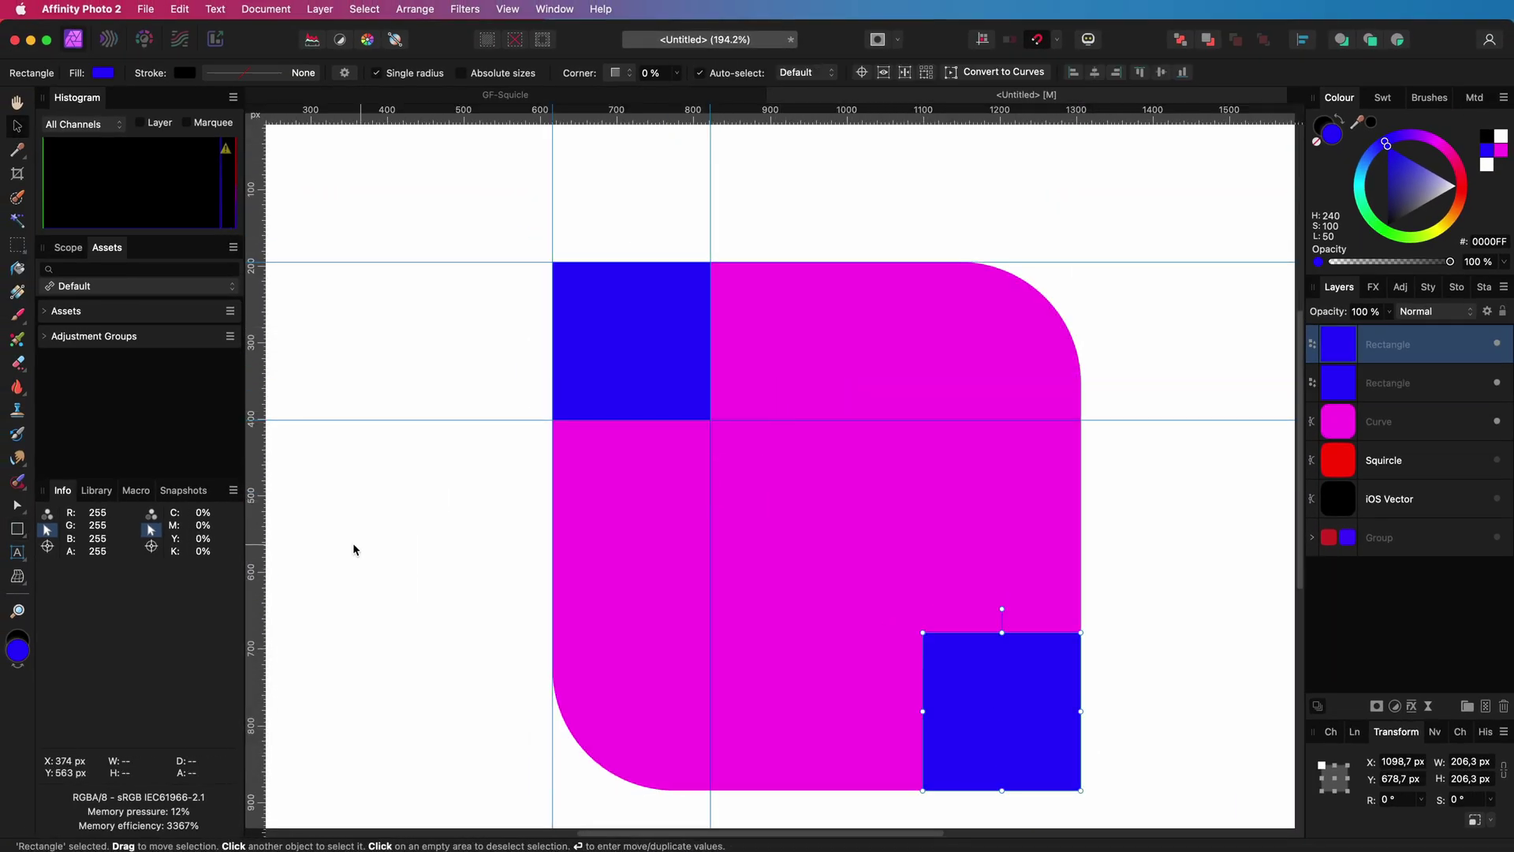
drag(555, 781, 923, 765)
drag(1097, 262, 1095, 632)
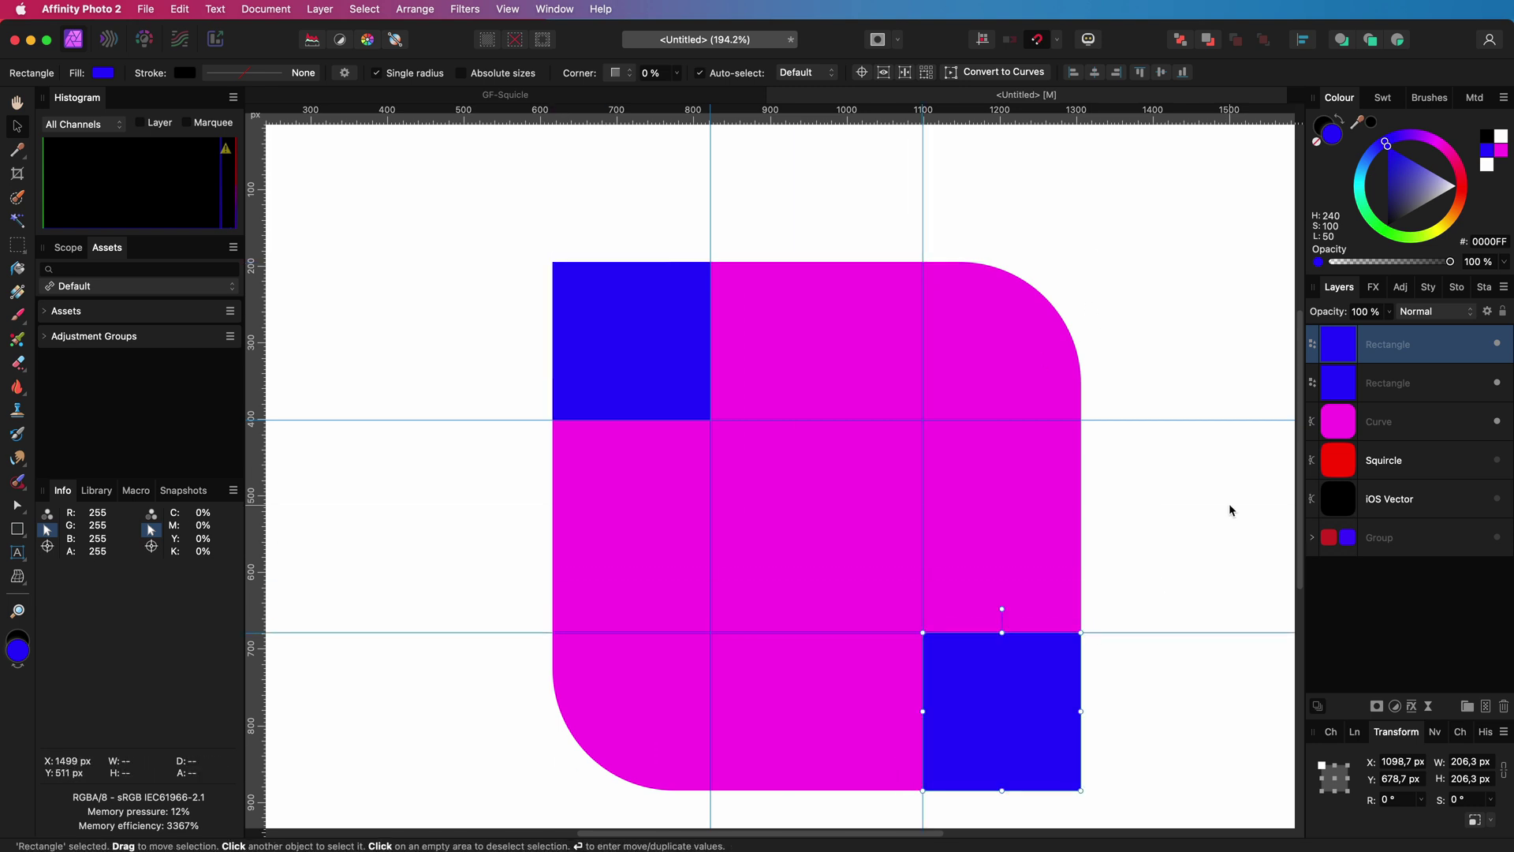
Hide both blue squares and select the magenta Curve layer
click(1497, 344)
click(1498, 382)
click(1388, 421)
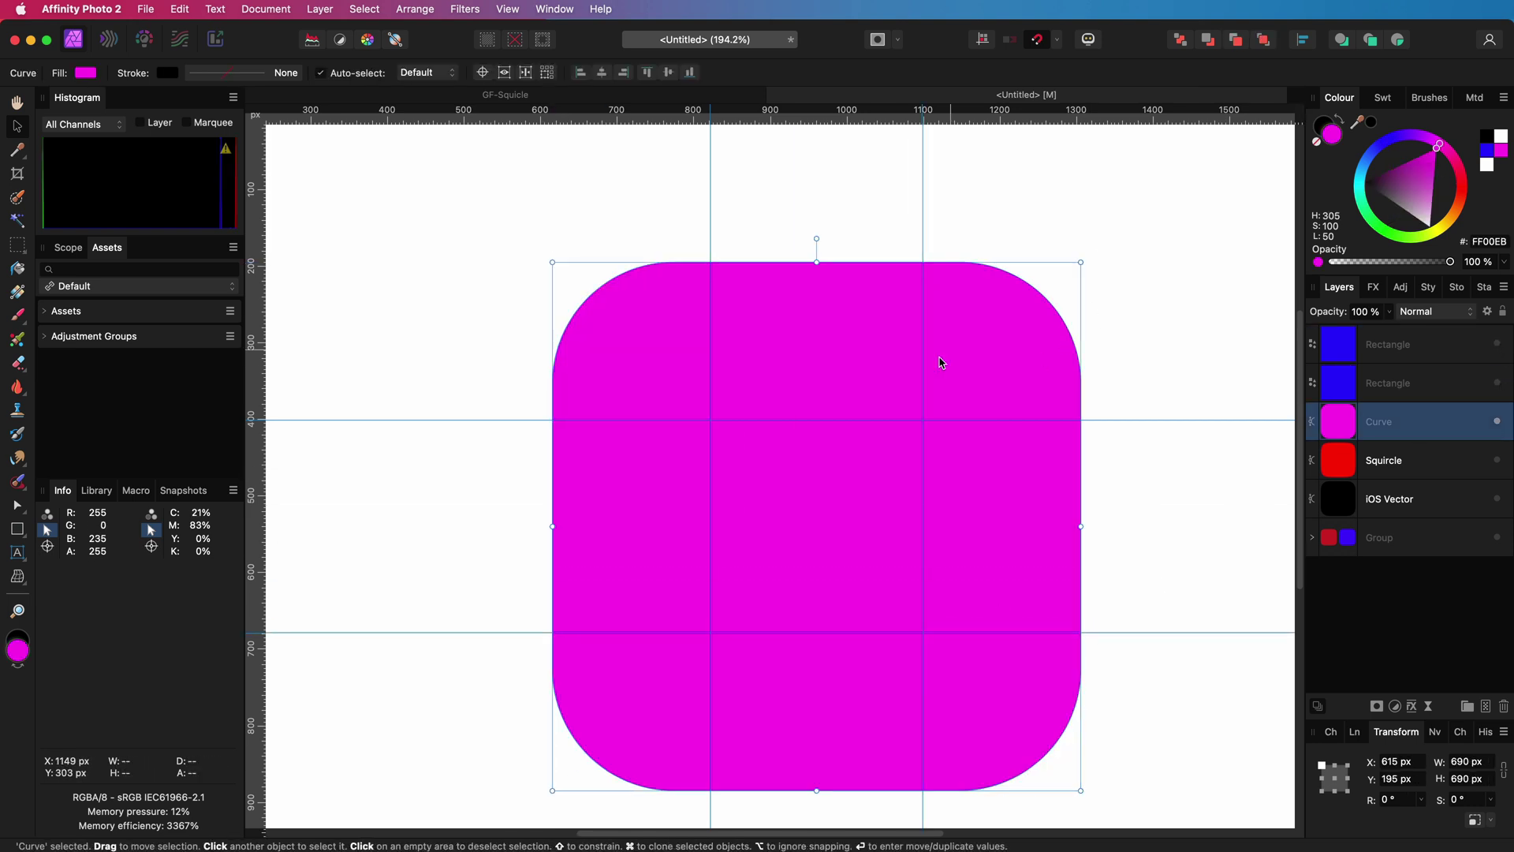
Drag the top-left, bottom-right and bottom-left corner nodes and handles along the guides to lengthen the curves
click(17, 507)
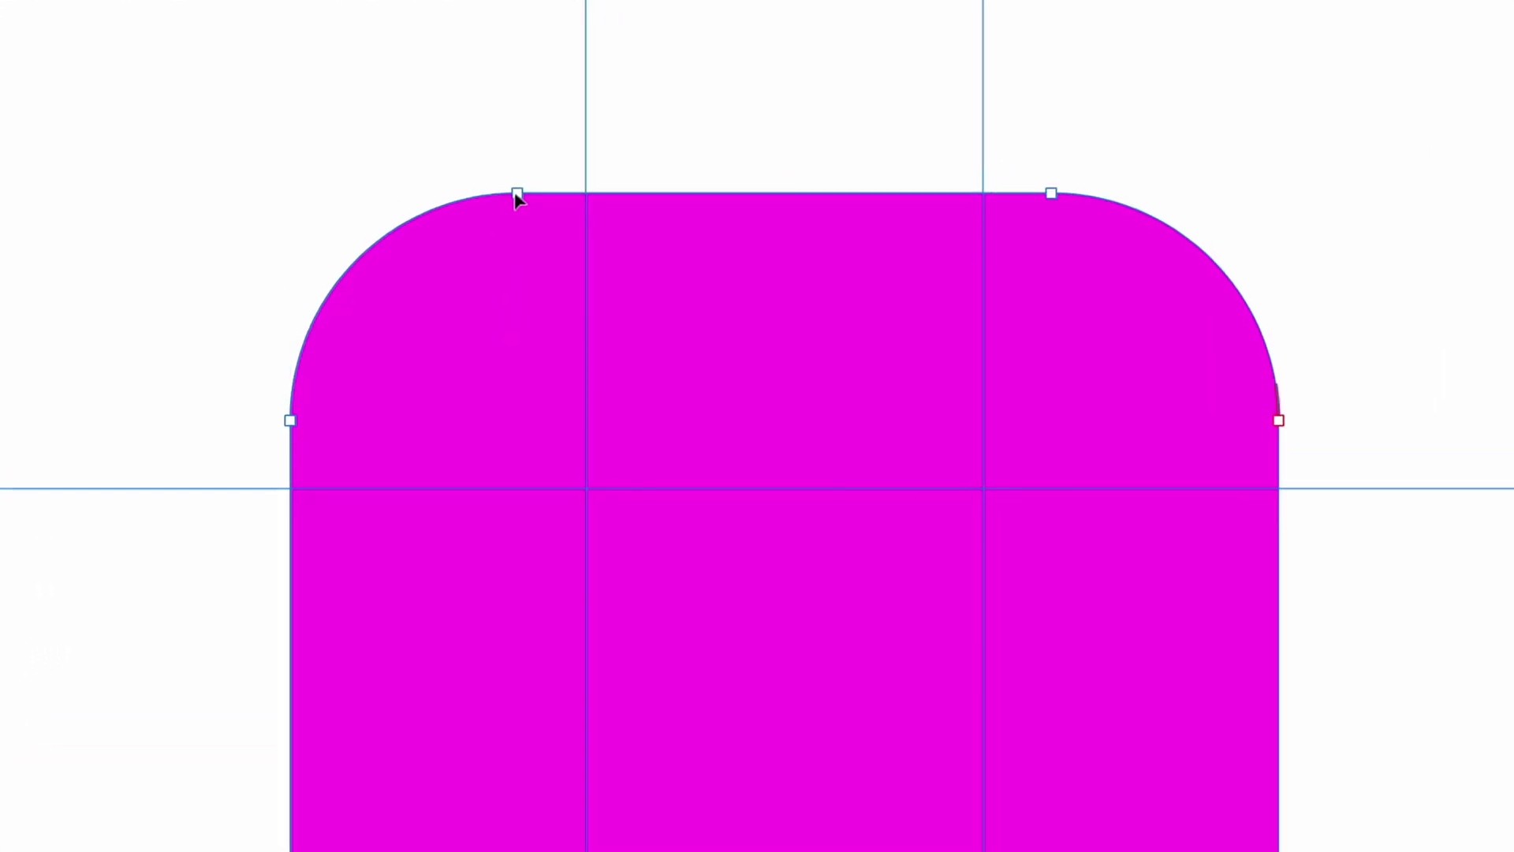
drag(291, 295, 290, 193)
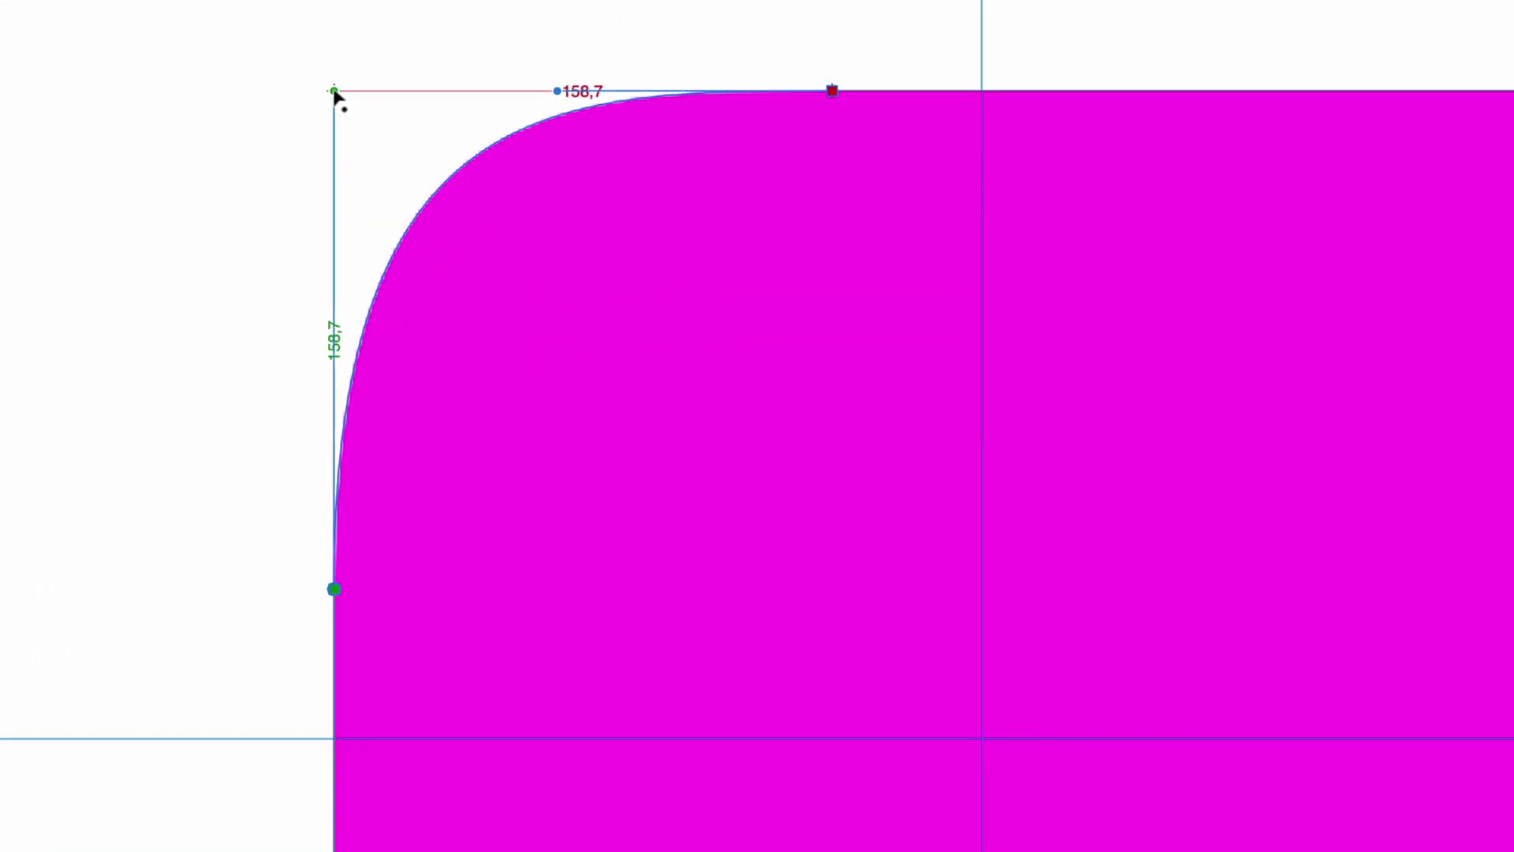
drag(334, 91, 335, 92)
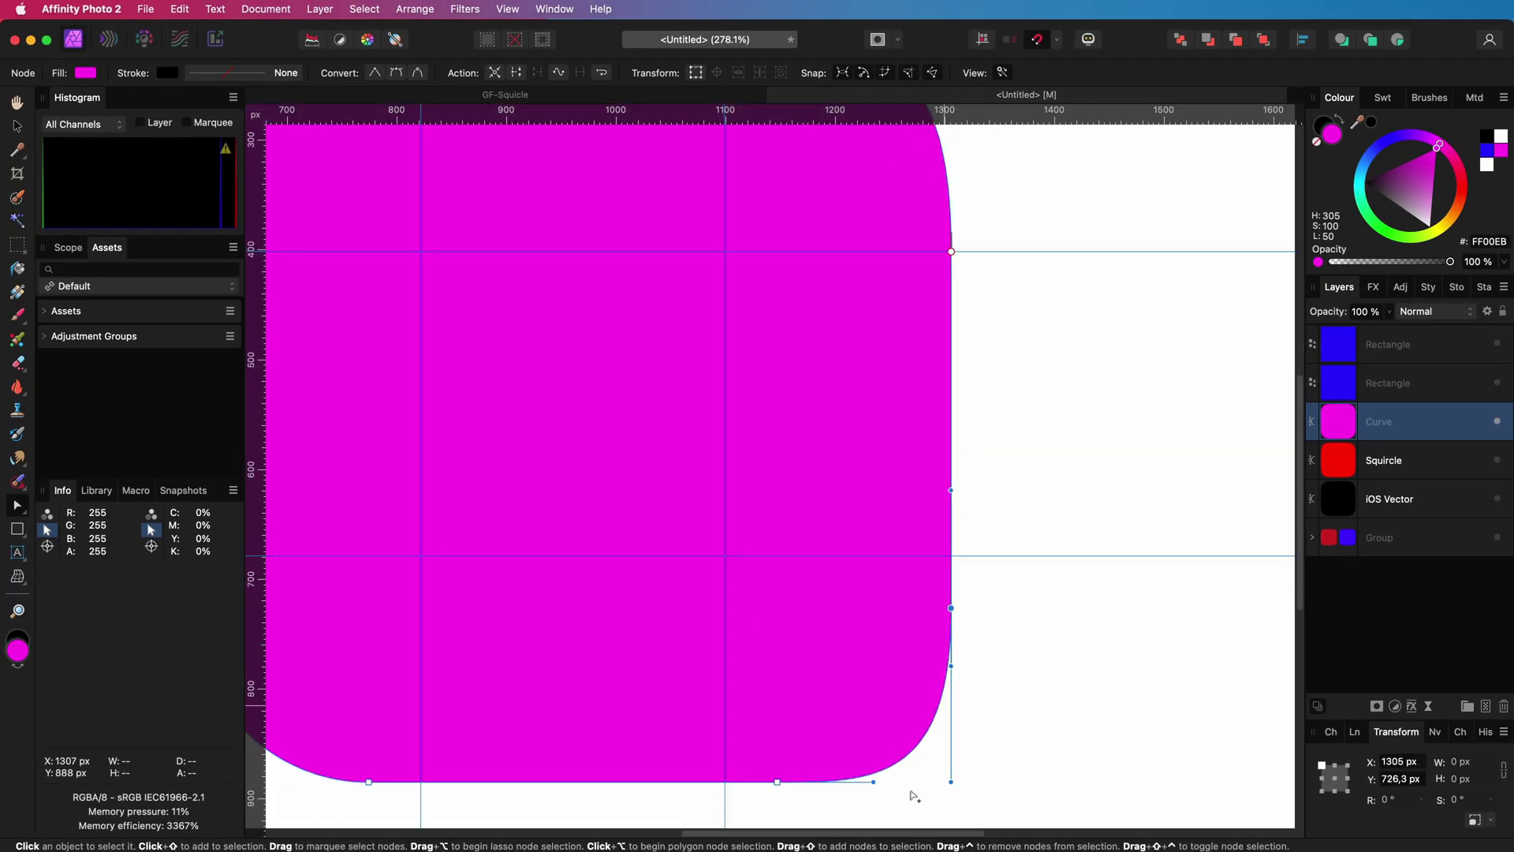
drag(913, 791, 778, 784)
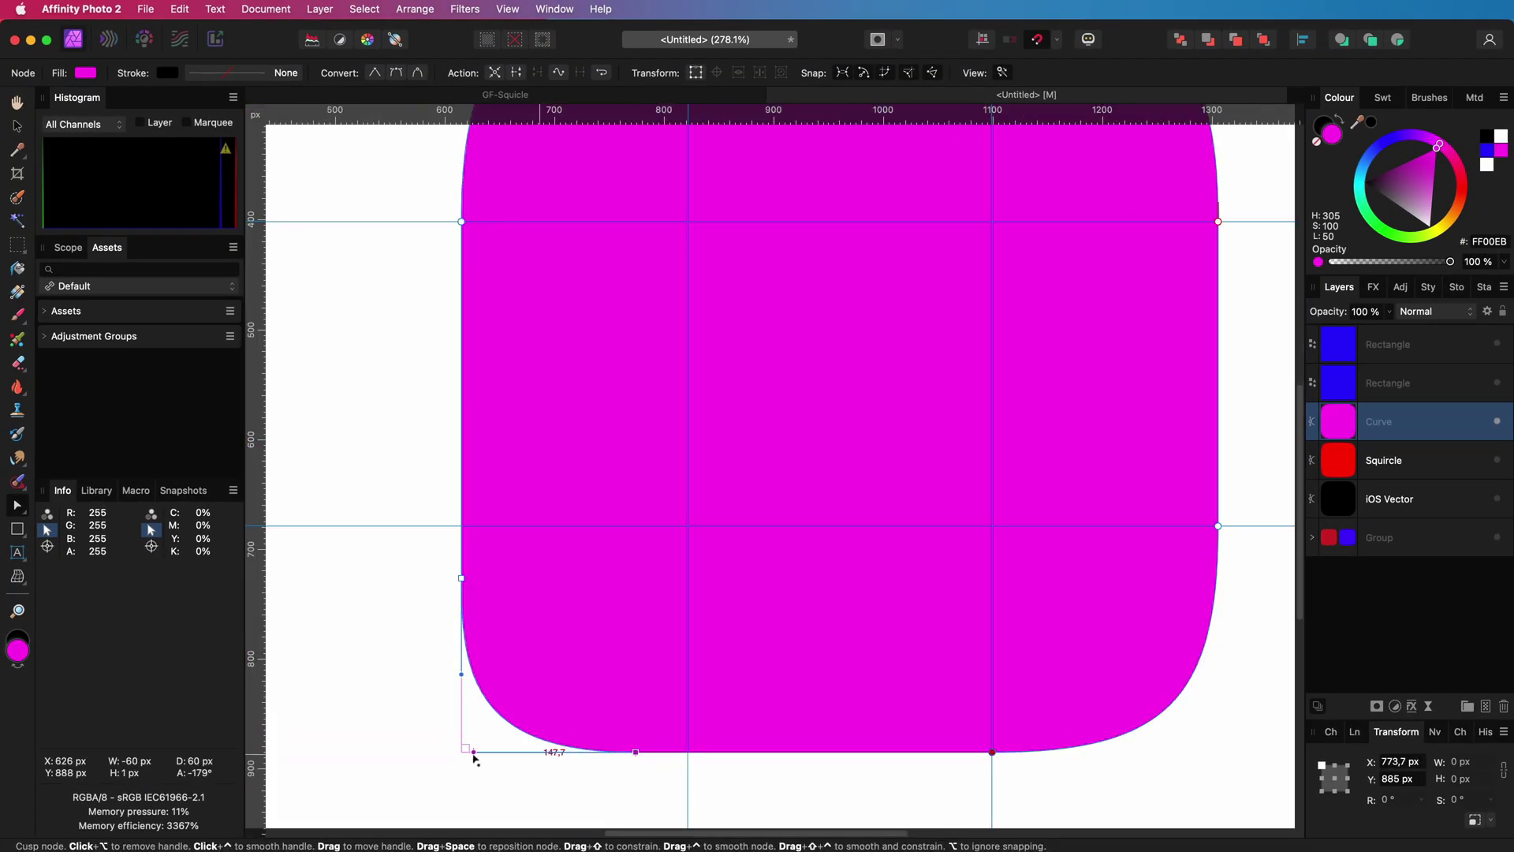
drag(473, 750, 645, 761)
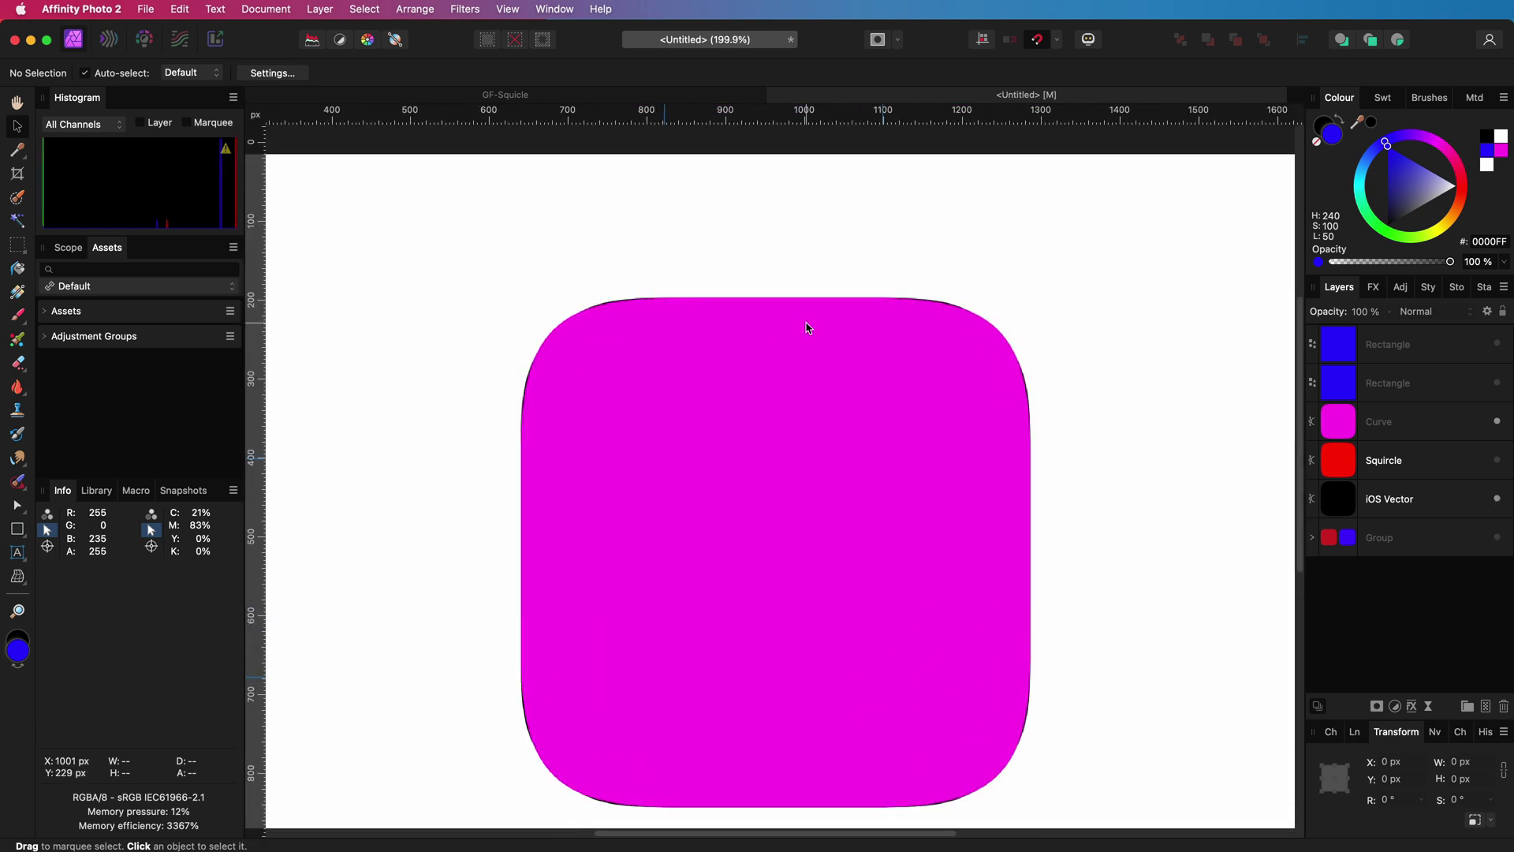
Set the magenta Curve layer's blend mode to Erase
scroll(806, 327, up, 3)
click(806, 327)
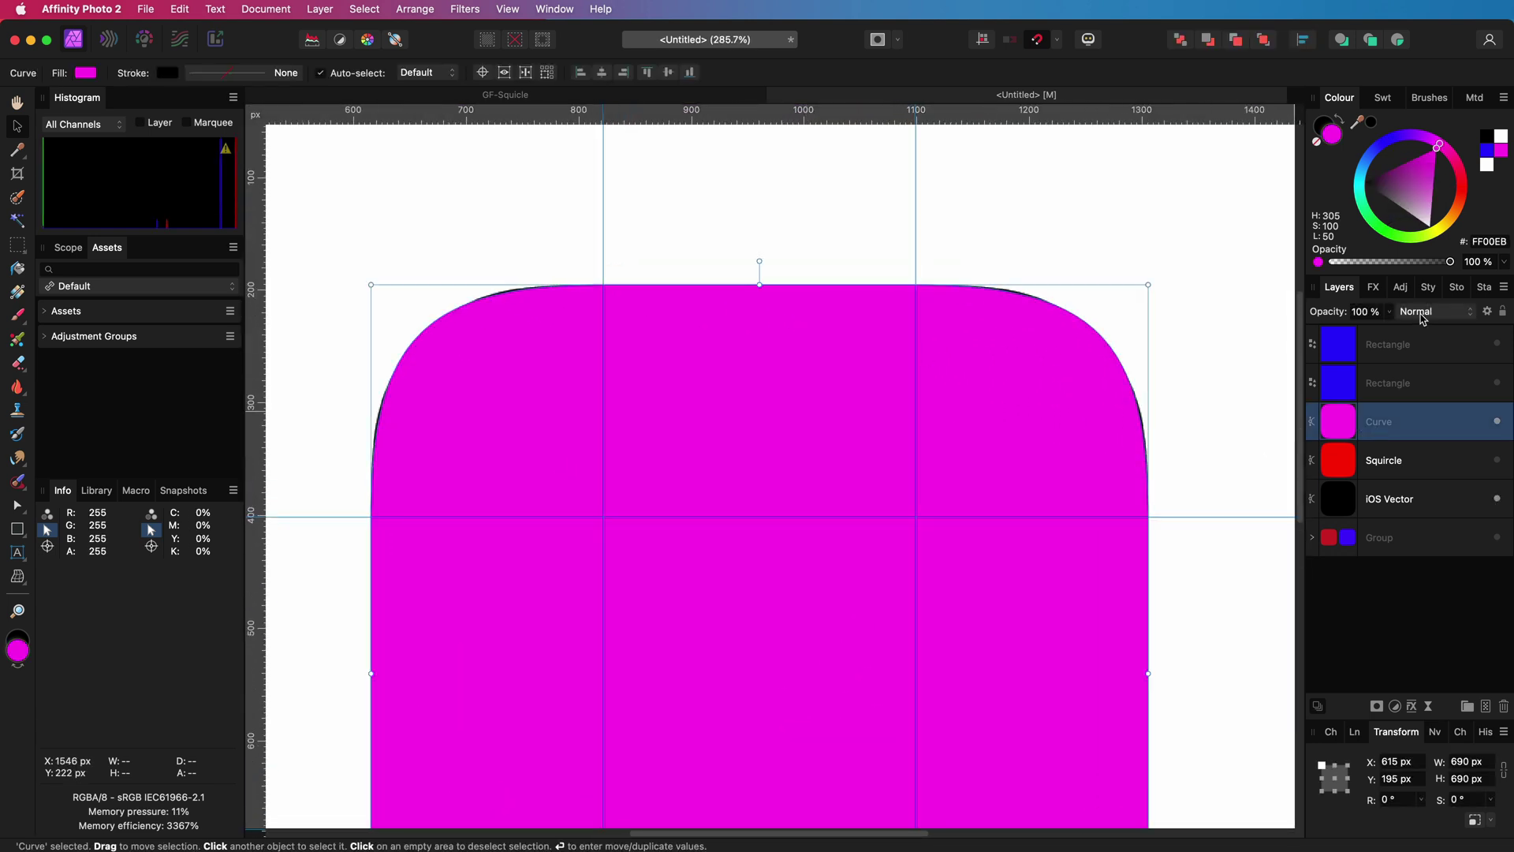
click(1423, 318)
click(1420, 838)
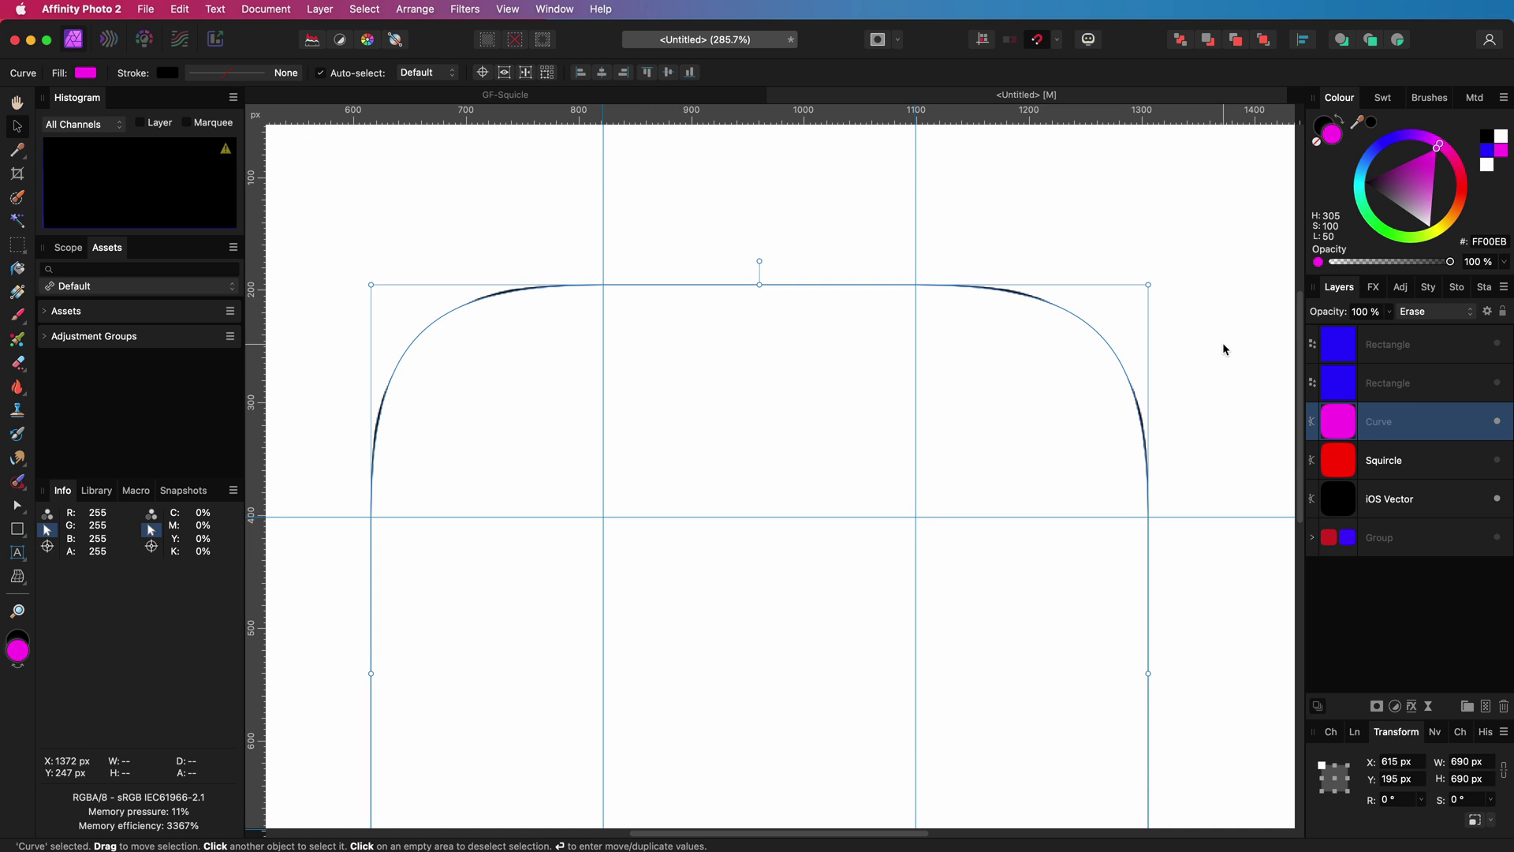
key(super+0)
click(1059, 333)
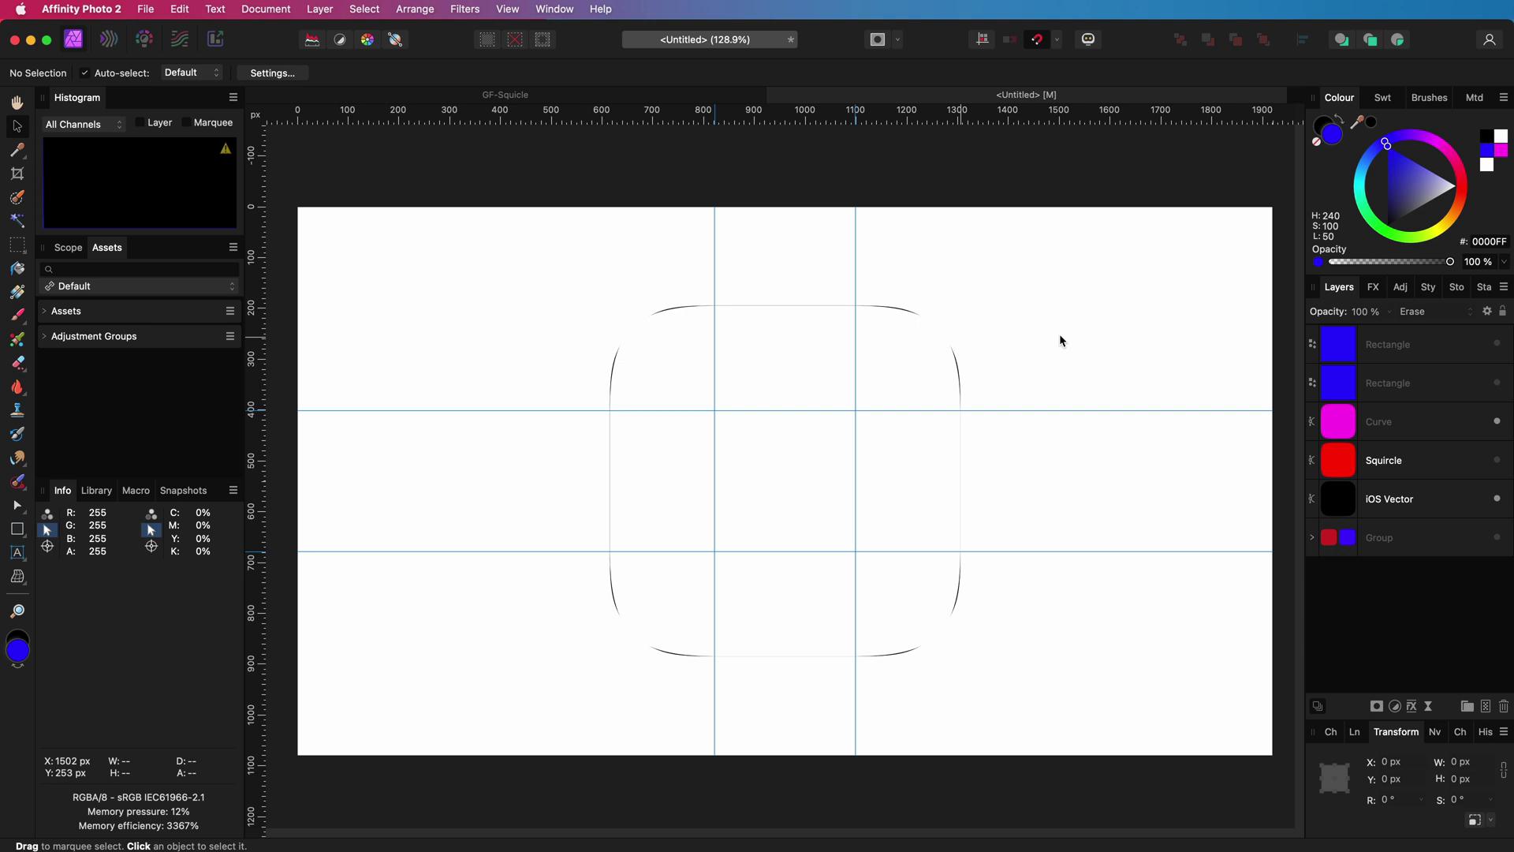
Paste a same-size yellow rounded rectangle over the Curve to compare the corner profiles
click(1390, 434)
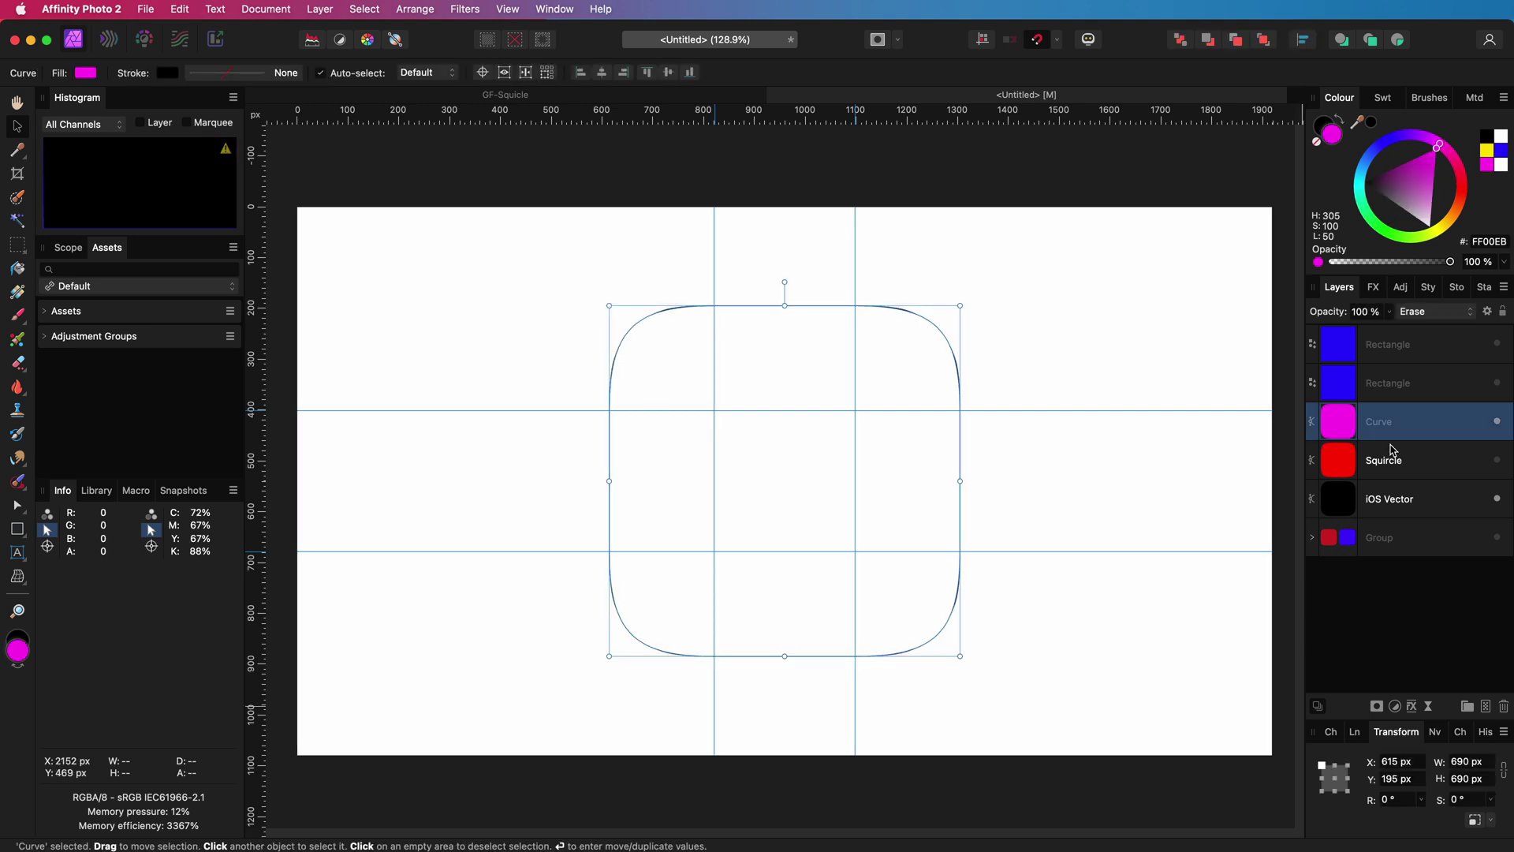
key(super+v)
scroll(631, 341, up, 10)
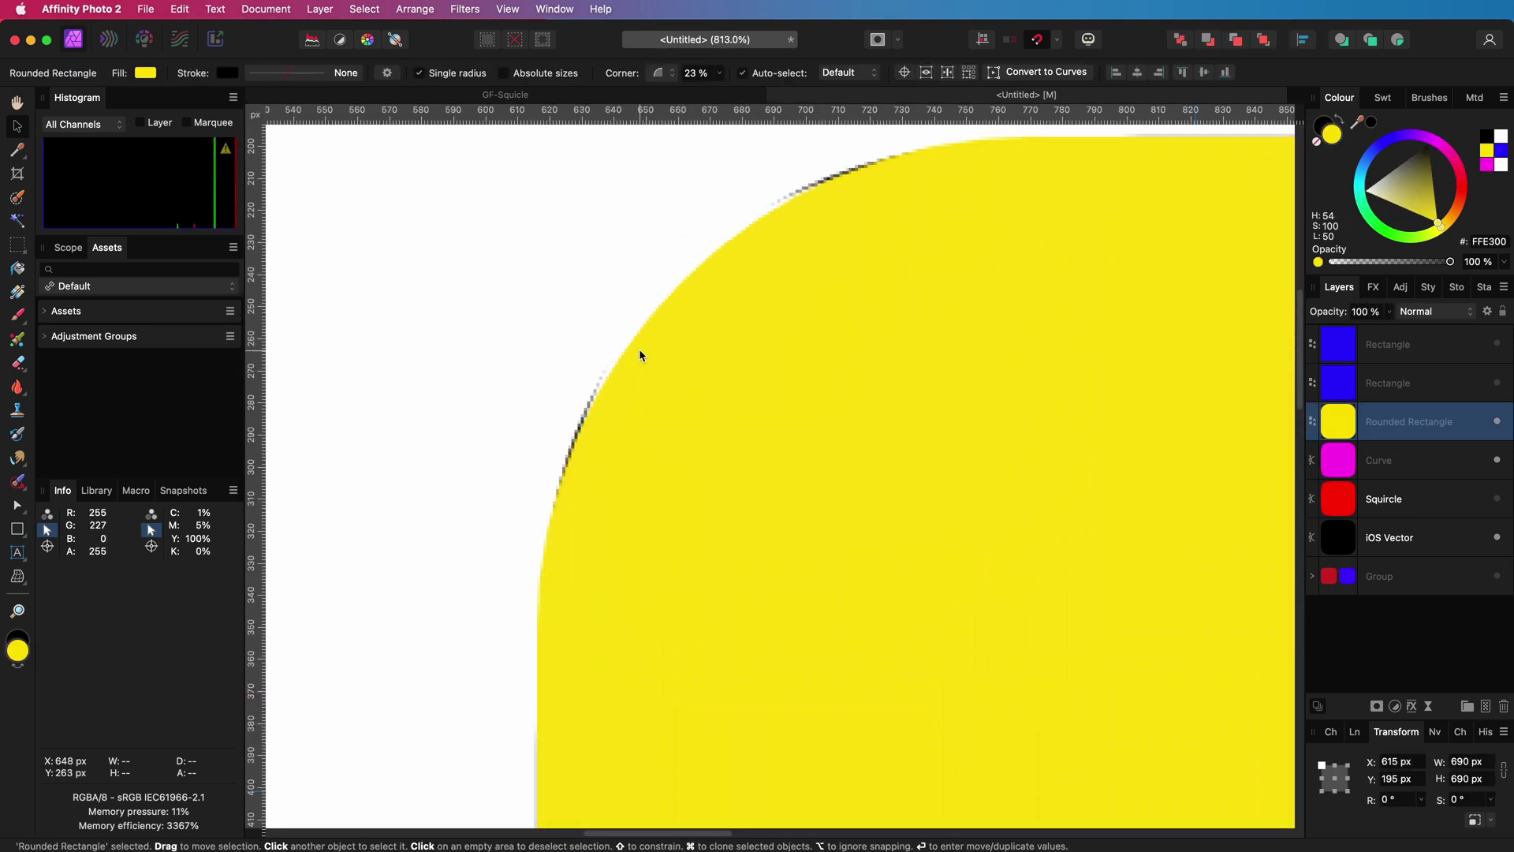
click(1360, 470)
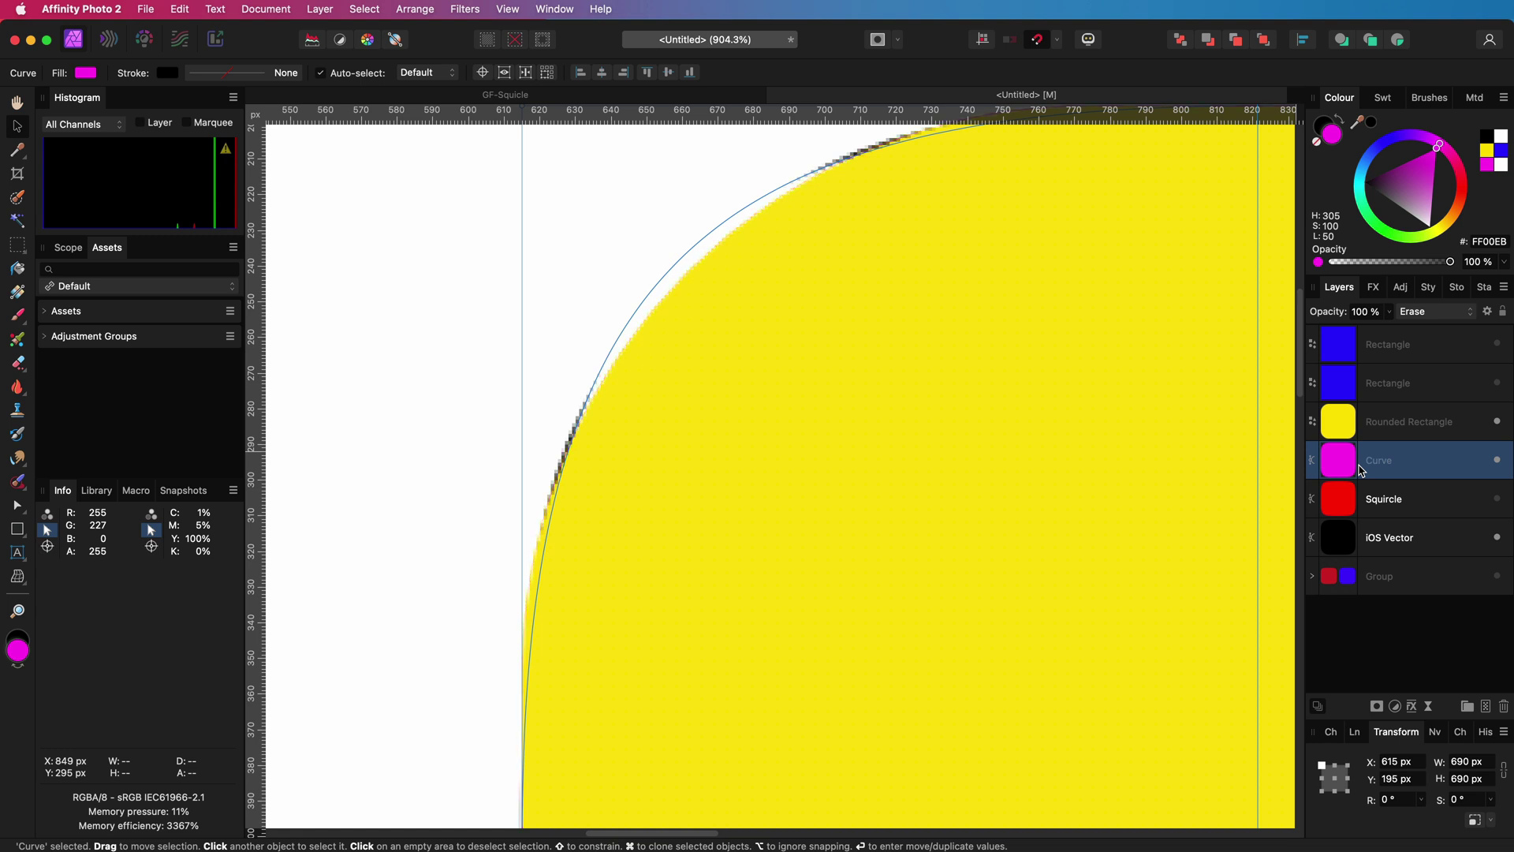
scroll(856, 442, up, 2)
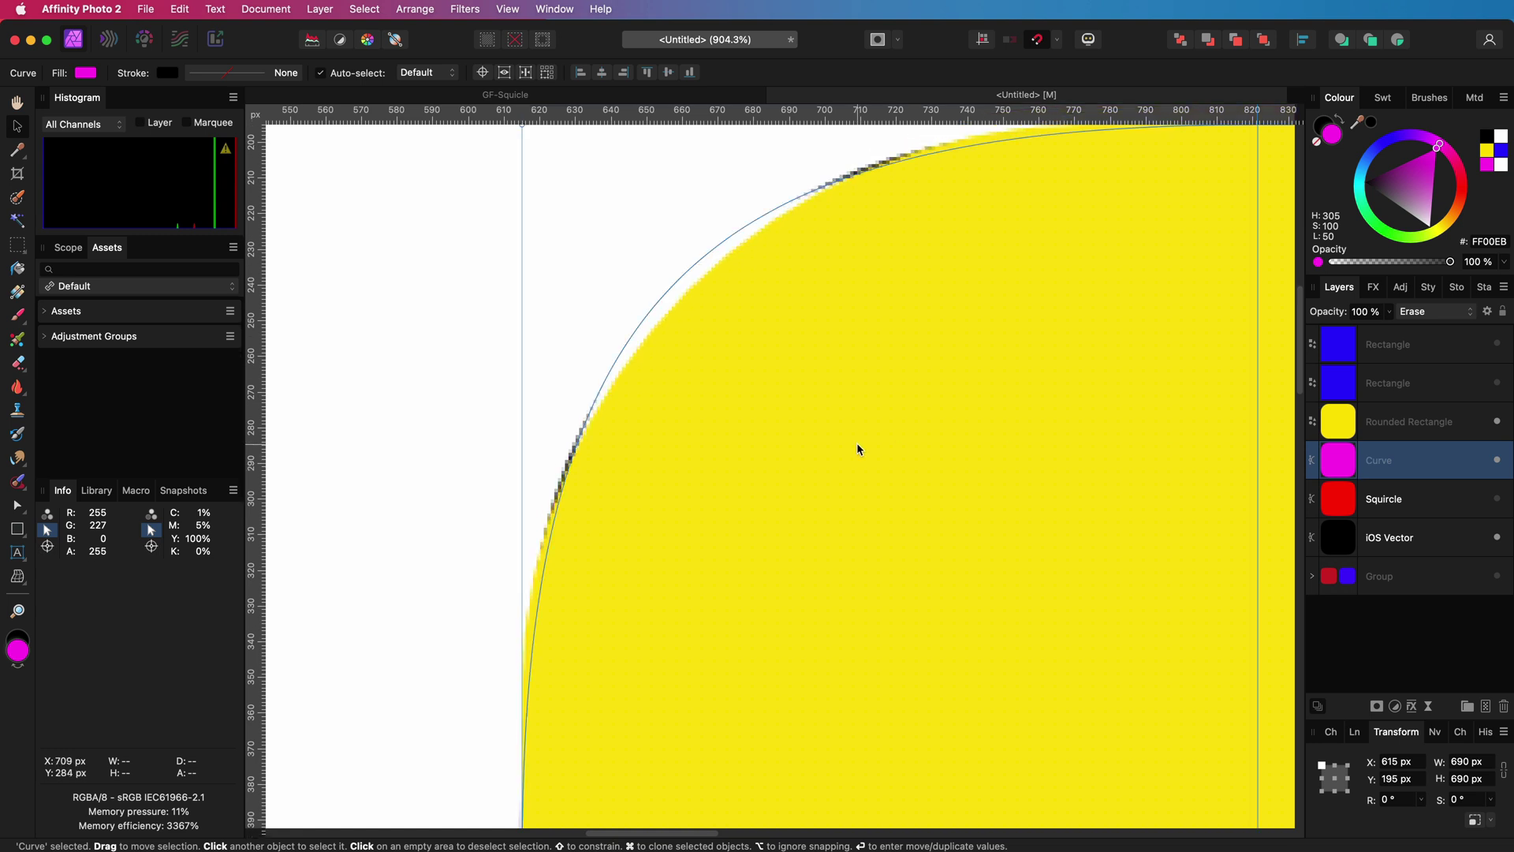
Move the Squircle layer above Curve, set it to Erase, and inspect the remaining magenta slivers
key(super+0)
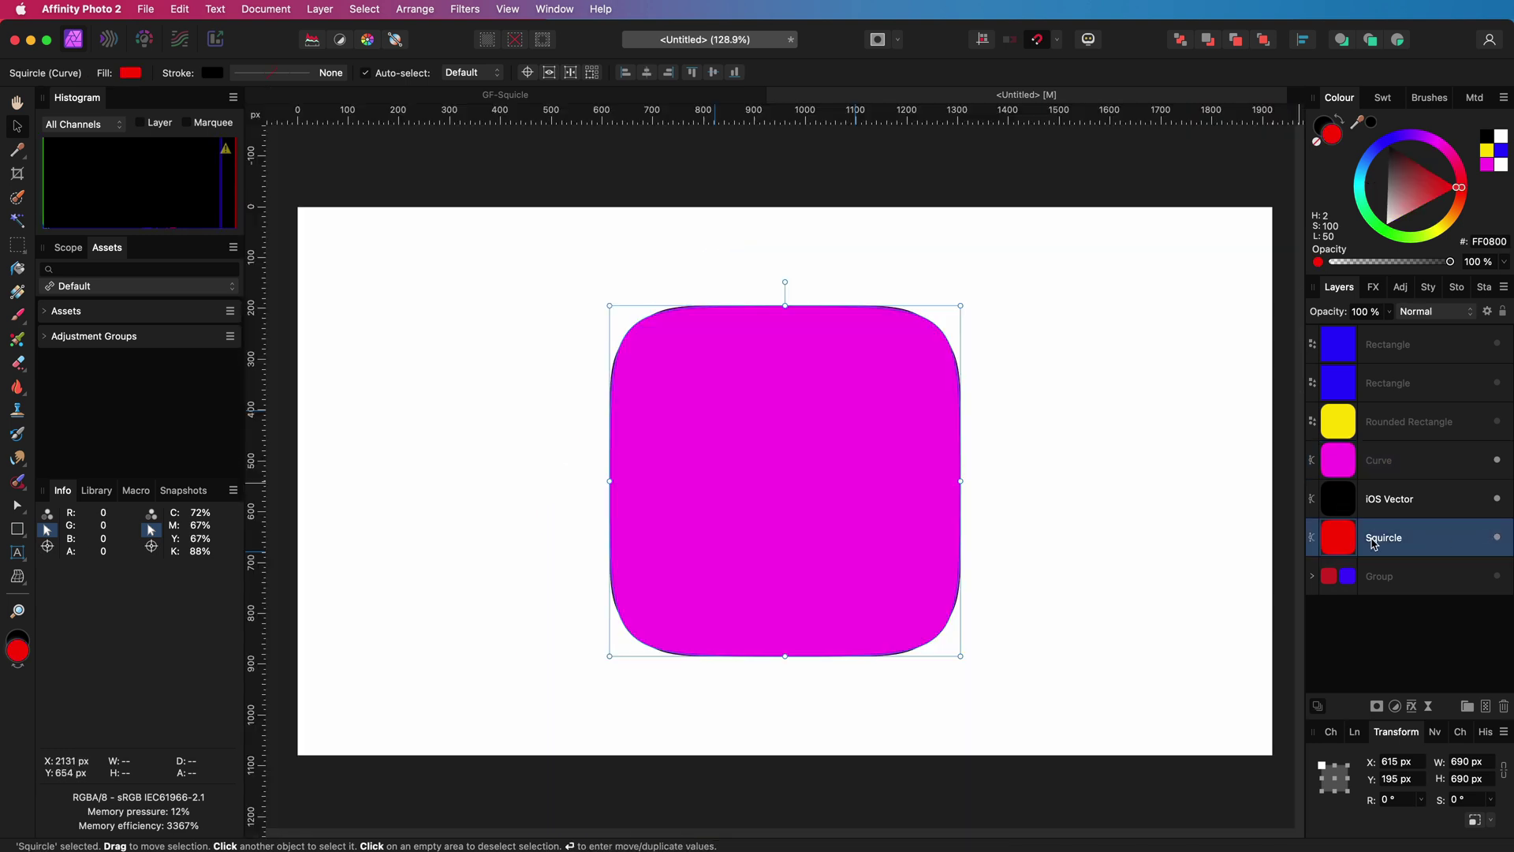
drag(1372, 499, 1412, 439)
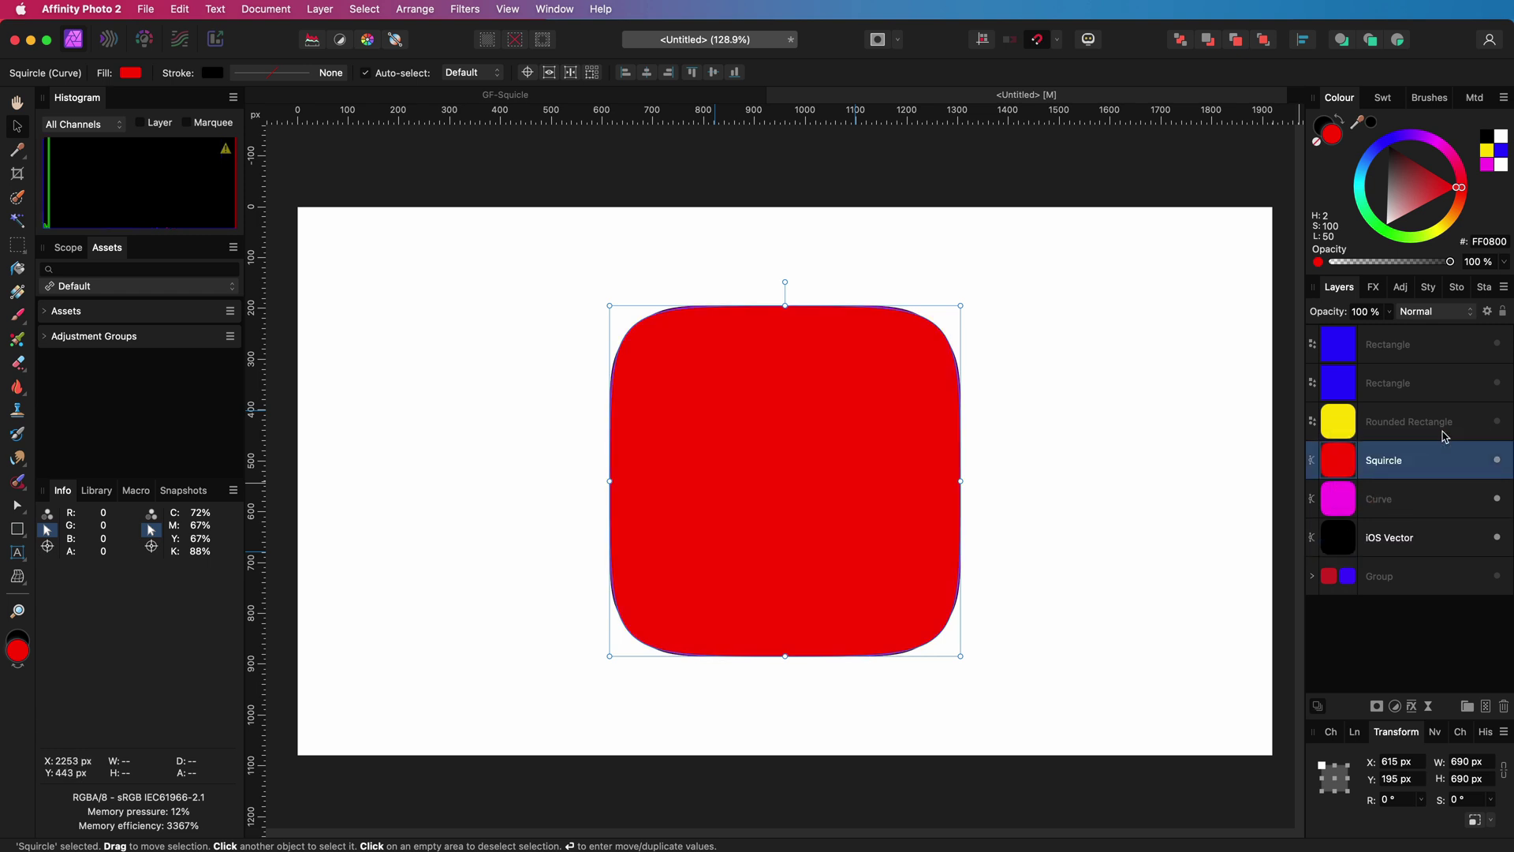
click(1434, 311)
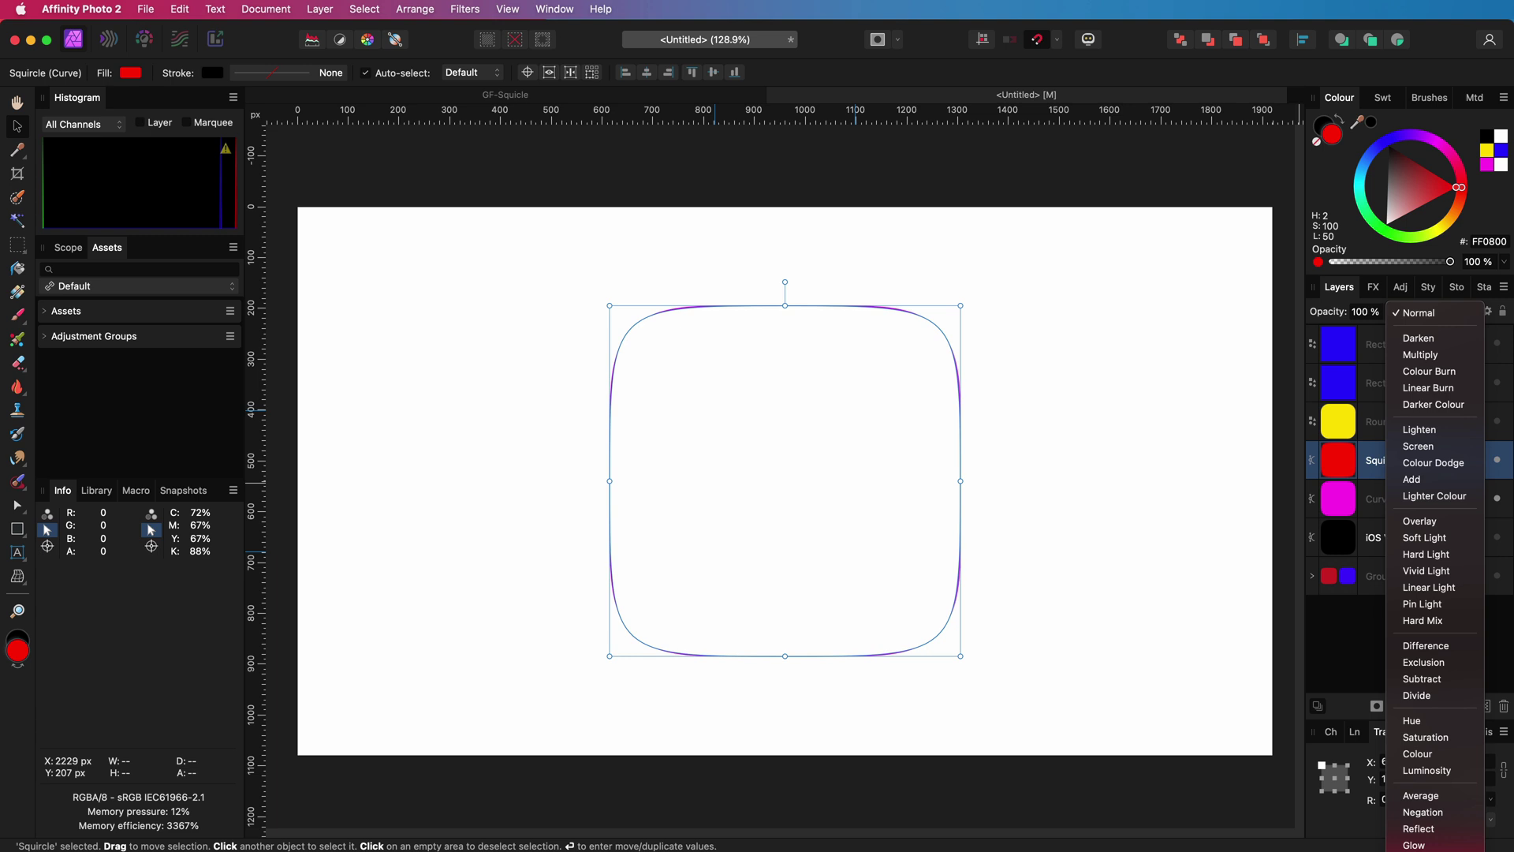
click(1420, 447)
scroll(641, 352, up, 10)
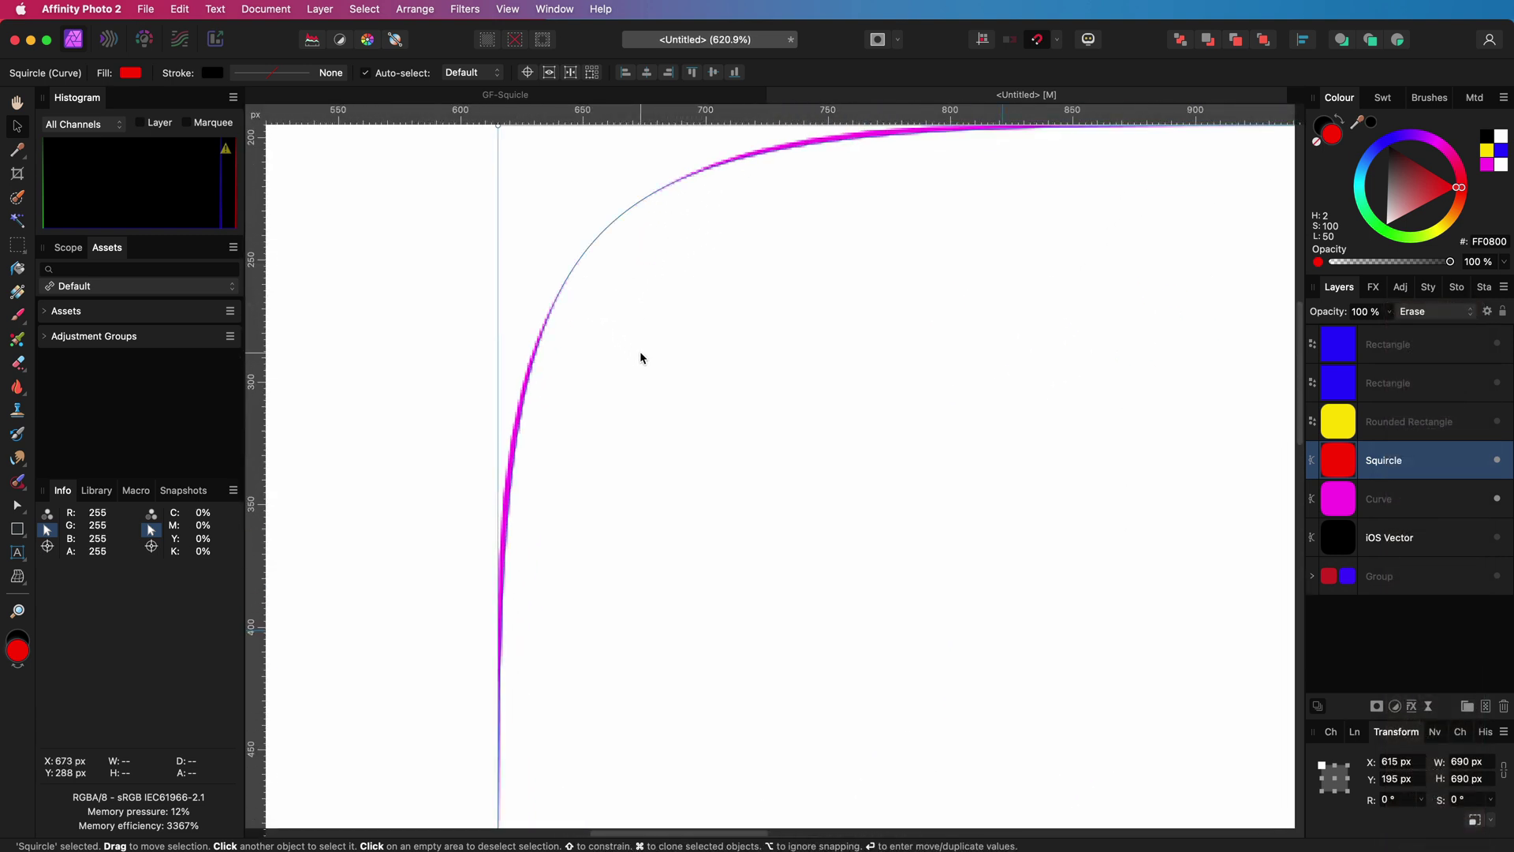
scroll(640, 359, down, 3)
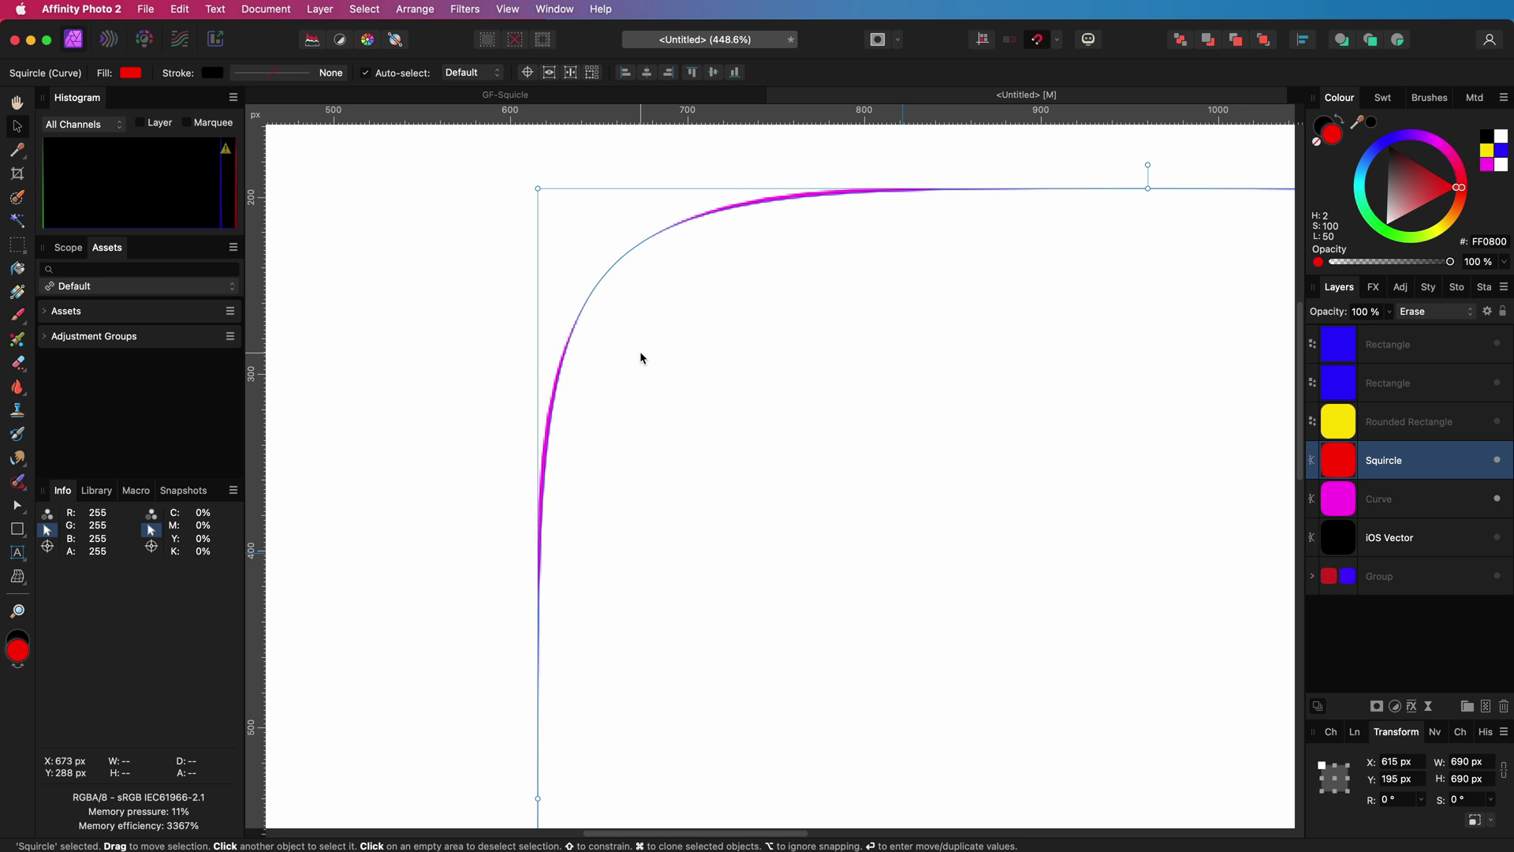
key(super+0)
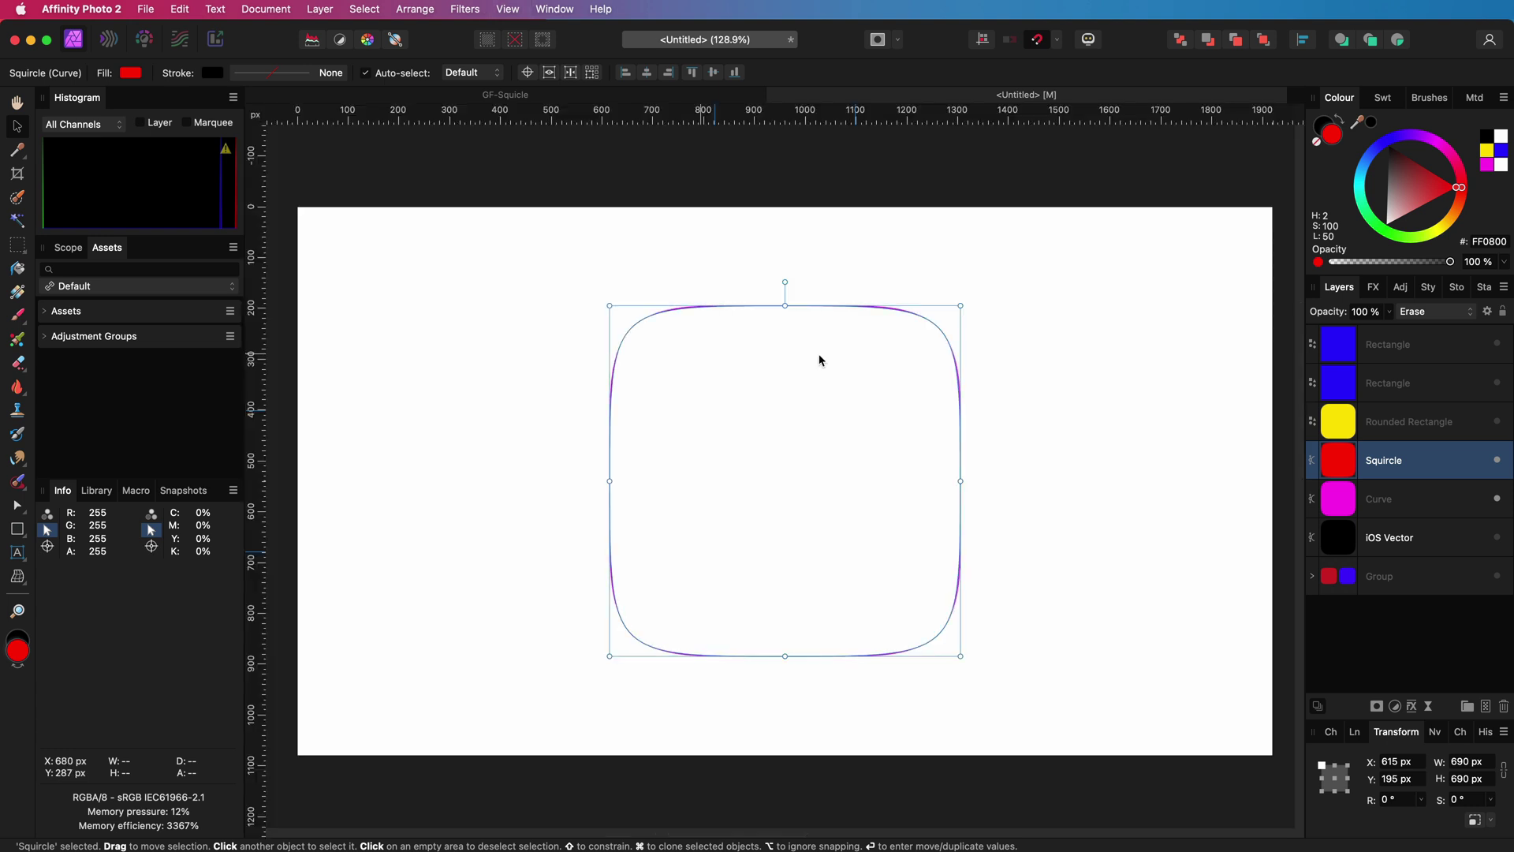
click(1082, 399)
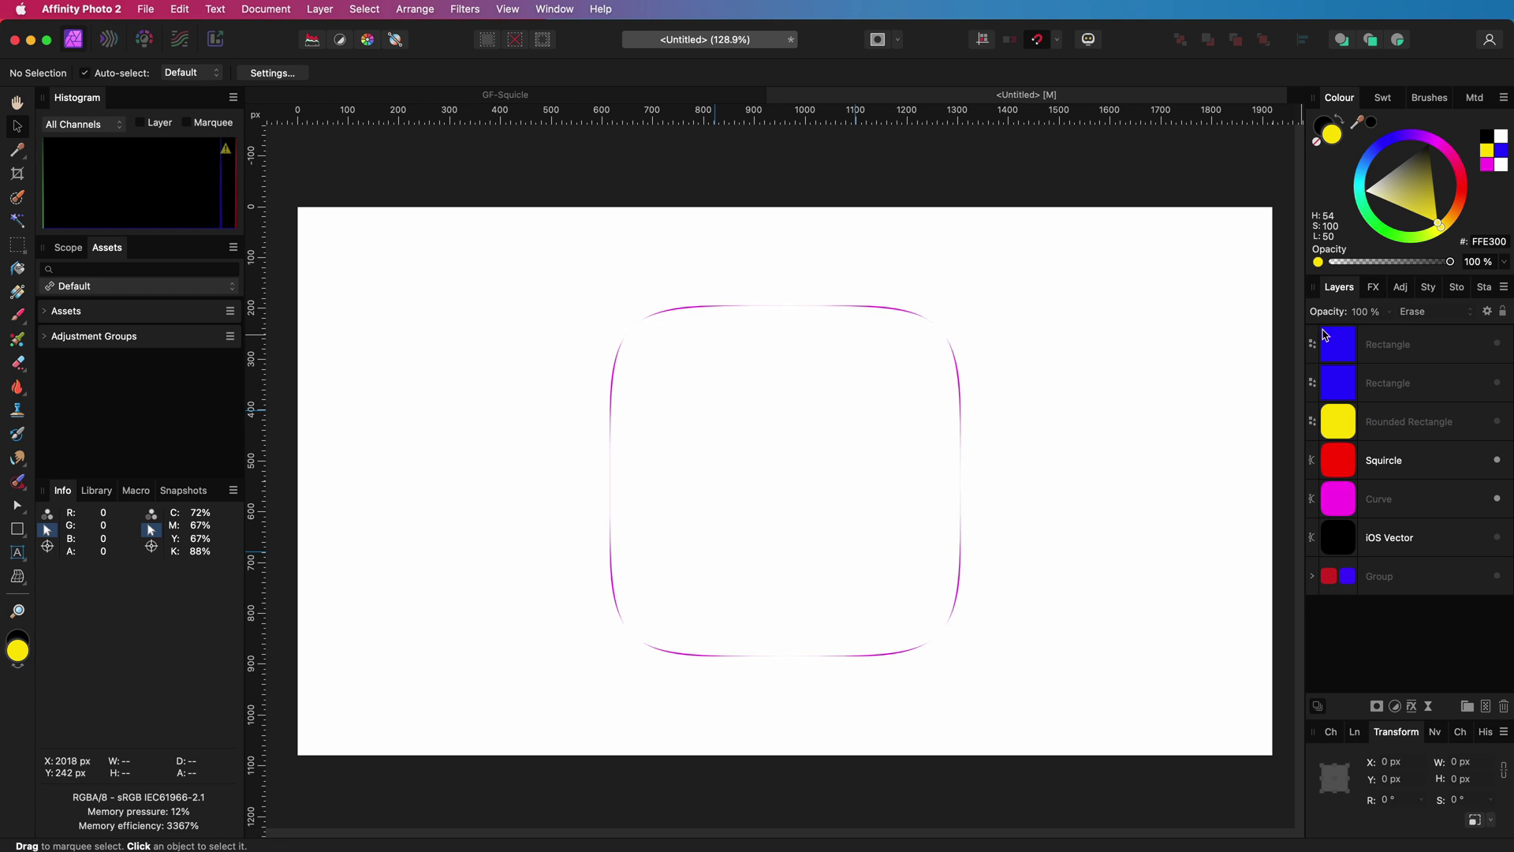